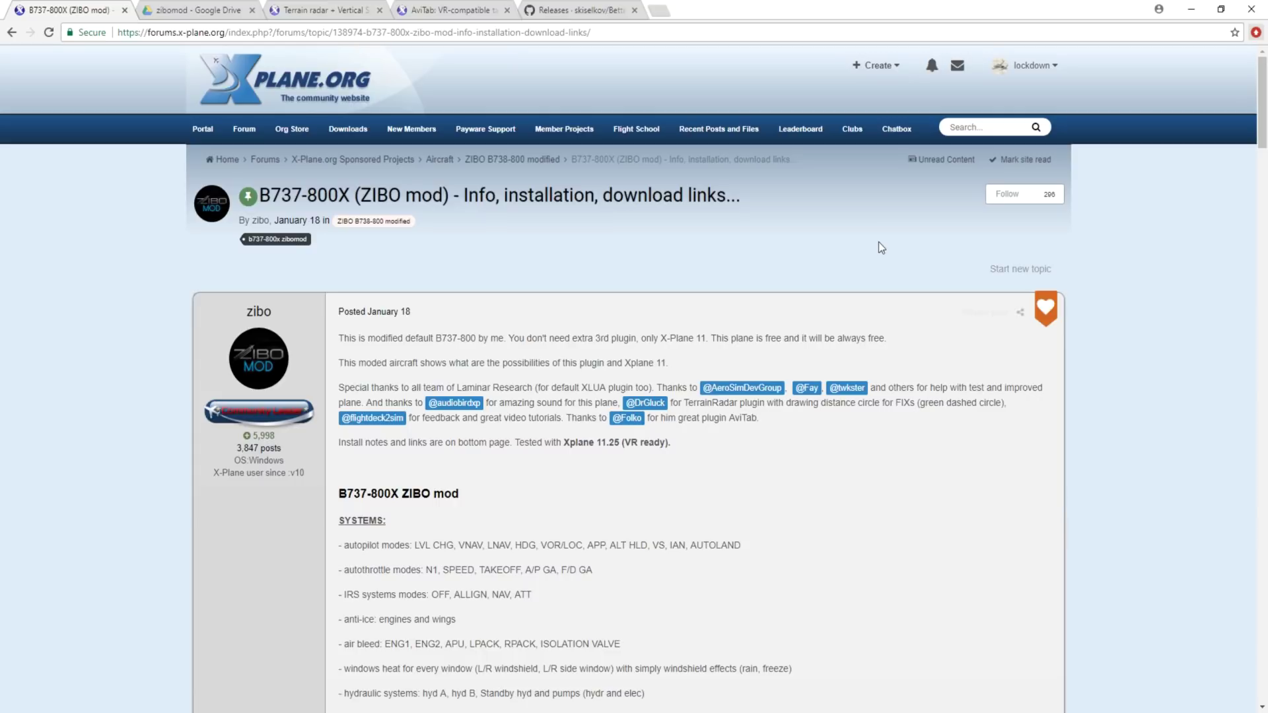
Scroll the ZIBO mod topic past the SYSTEMS list down to the Release 3.30 notes
{"action": "scroll", "coordinate": [879, 251], "scroll_direction": "down", "scroll_amount": 15}
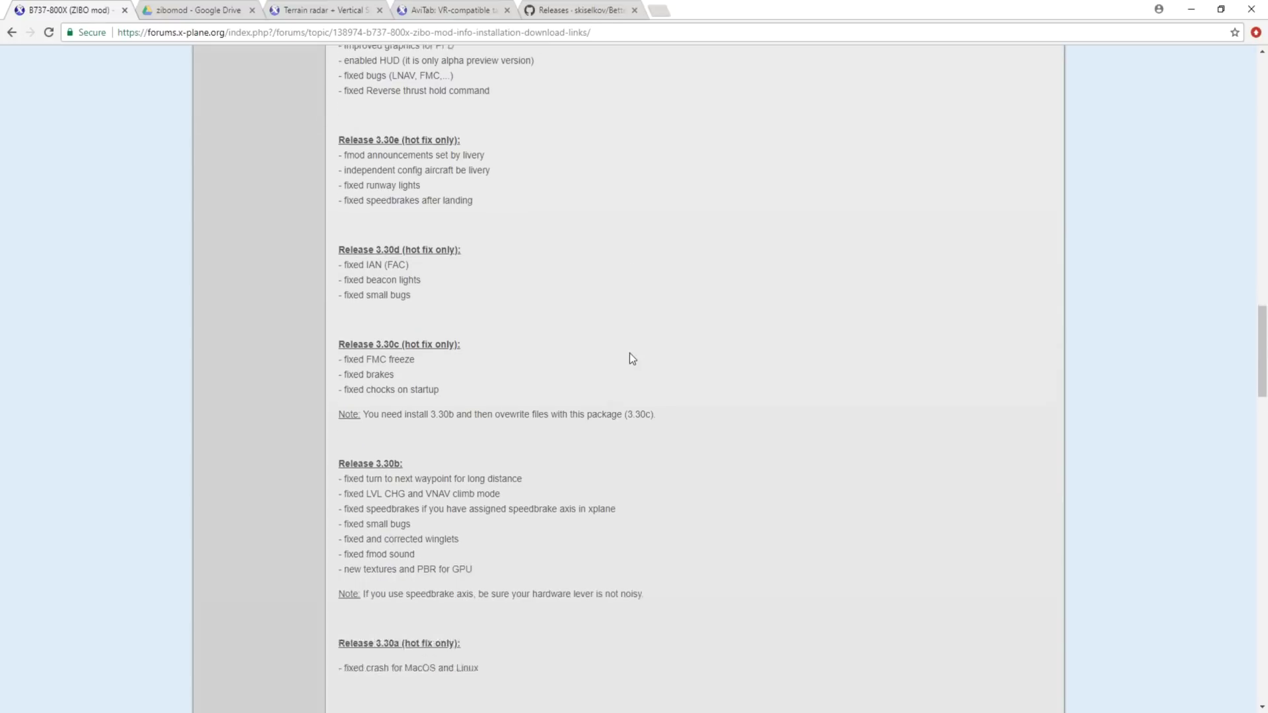
{"action": "scroll", "coordinate": [630, 373], "scroll_direction": "down", "scroll_amount": 10}
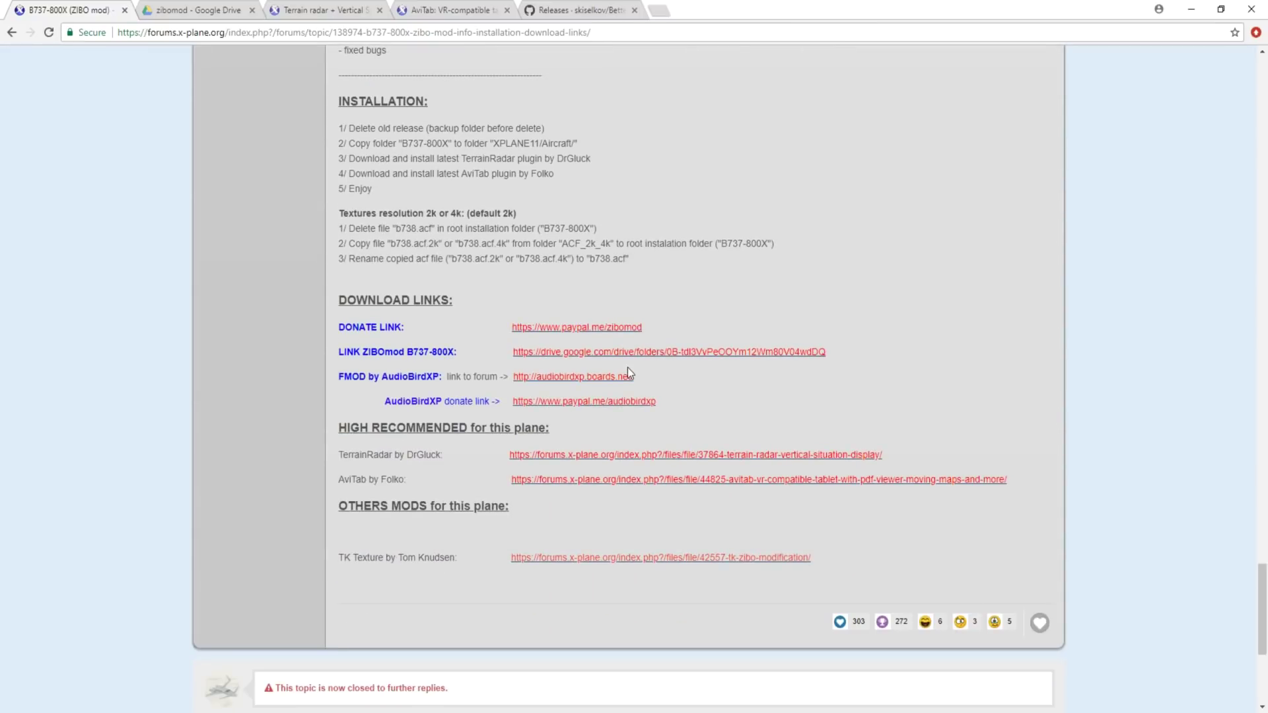
Draw boxes around the PayPal donation and Google Drive download links, then go to the zibomod Drive folder
{"action": "key", "text": "ctrl+2"}
{"action": "left_click_drag", "start_coordinate": [509, 311], "coordinate": [651, 339]}
{"action": "left_click_drag", "start_coordinate": [507, 339], "coordinate": [710, 378]}
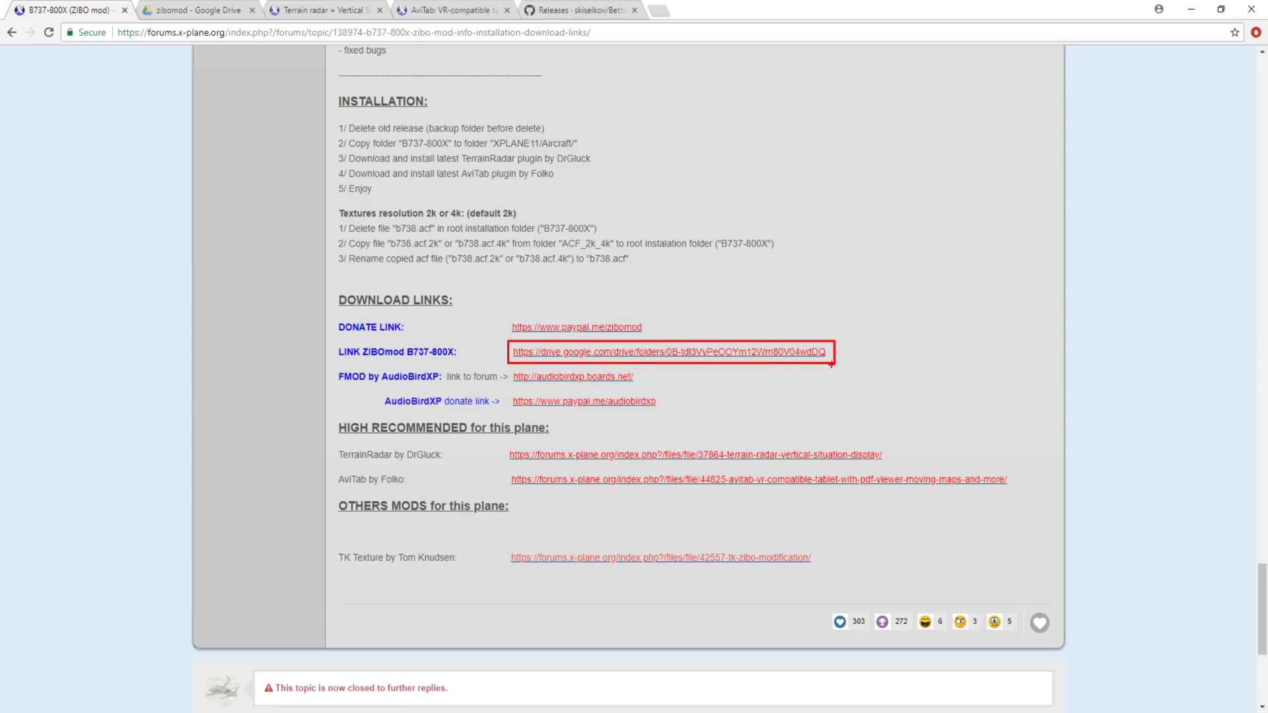
{"action": "left_click", "coordinate": [217, 16]}
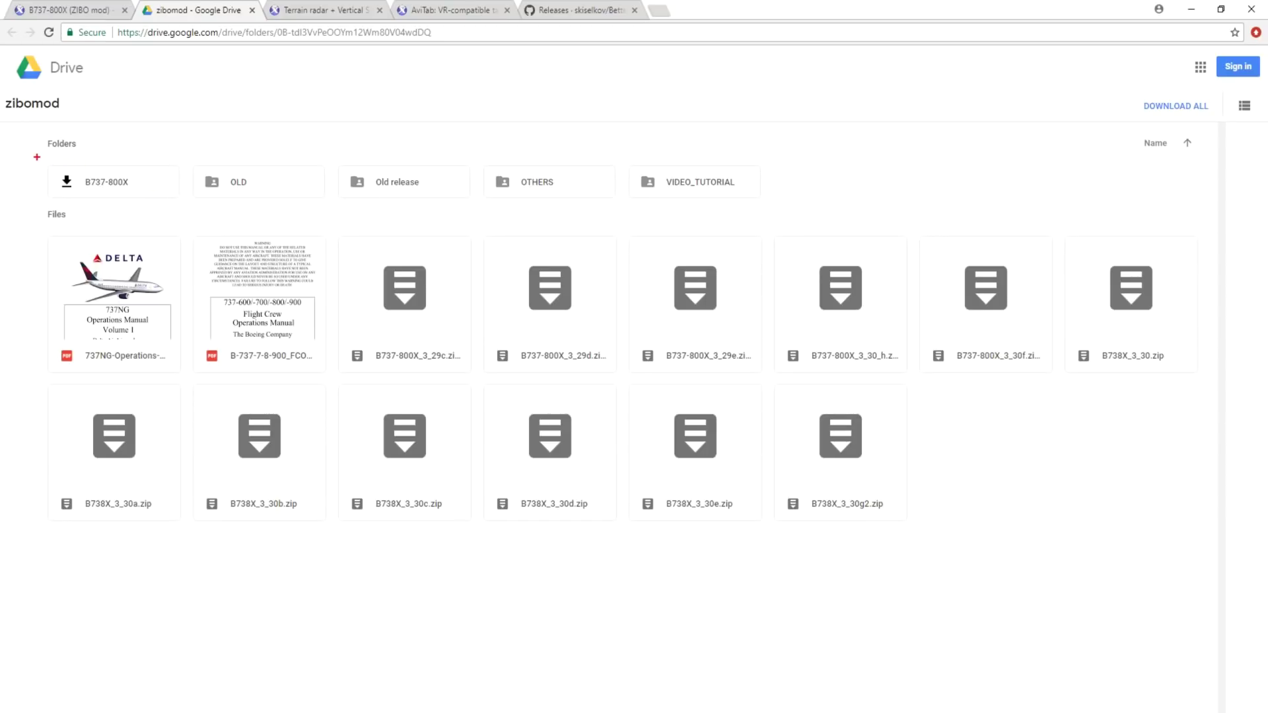
Box the B737-800X folder and the B738X_3_30g2.zip update, then go to the Terrain radar page
{"action": "mouse_move", "coordinate": [38, 159]}
{"action": "left_mouse_down"}
{"action": "mouse_move", "coordinate": [101, 196]}
{"action": "mouse_move", "coordinate": [185, 204]}
{"action": "left_mouse_up"}
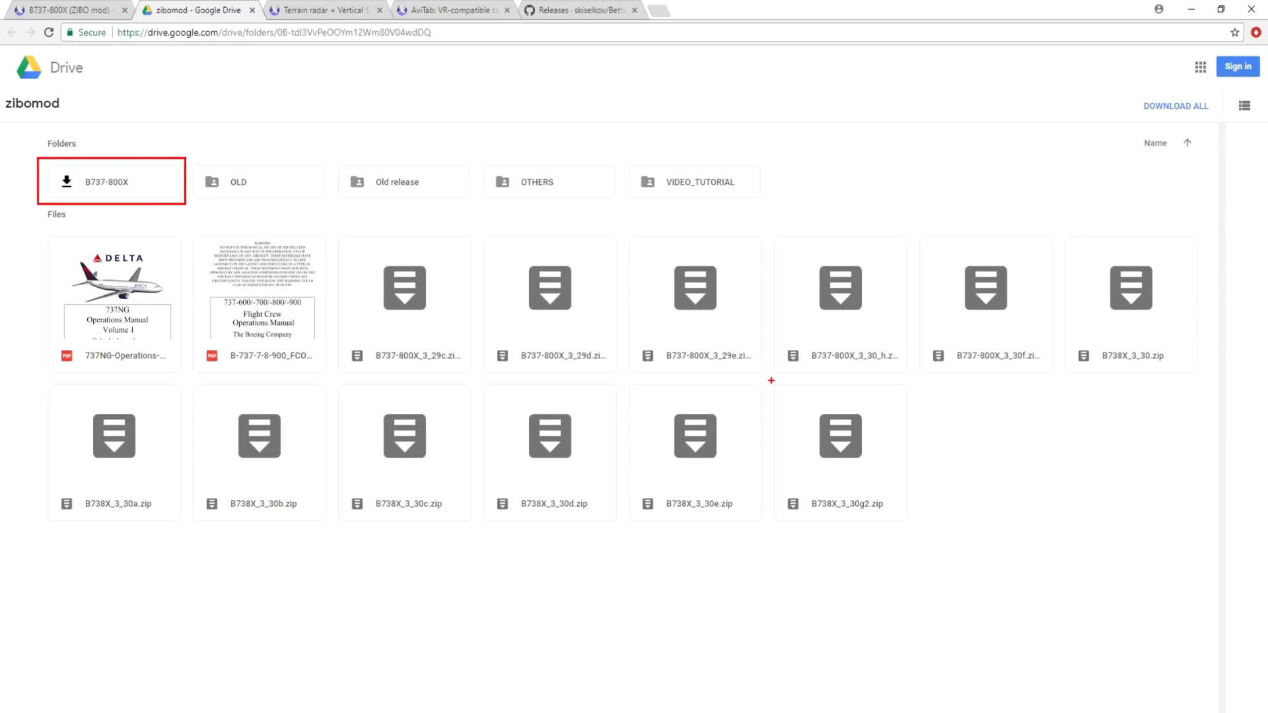
{"action": "mouse_move", "coordinate": [772, 381]}
{"action": "left_mouse_down"}
{"action": "mouse_move", "coordinate": [796, 432]}
{"action": "mouse_move", "coordinate": [911, 527]}
{"action": "left_mouse_up"}
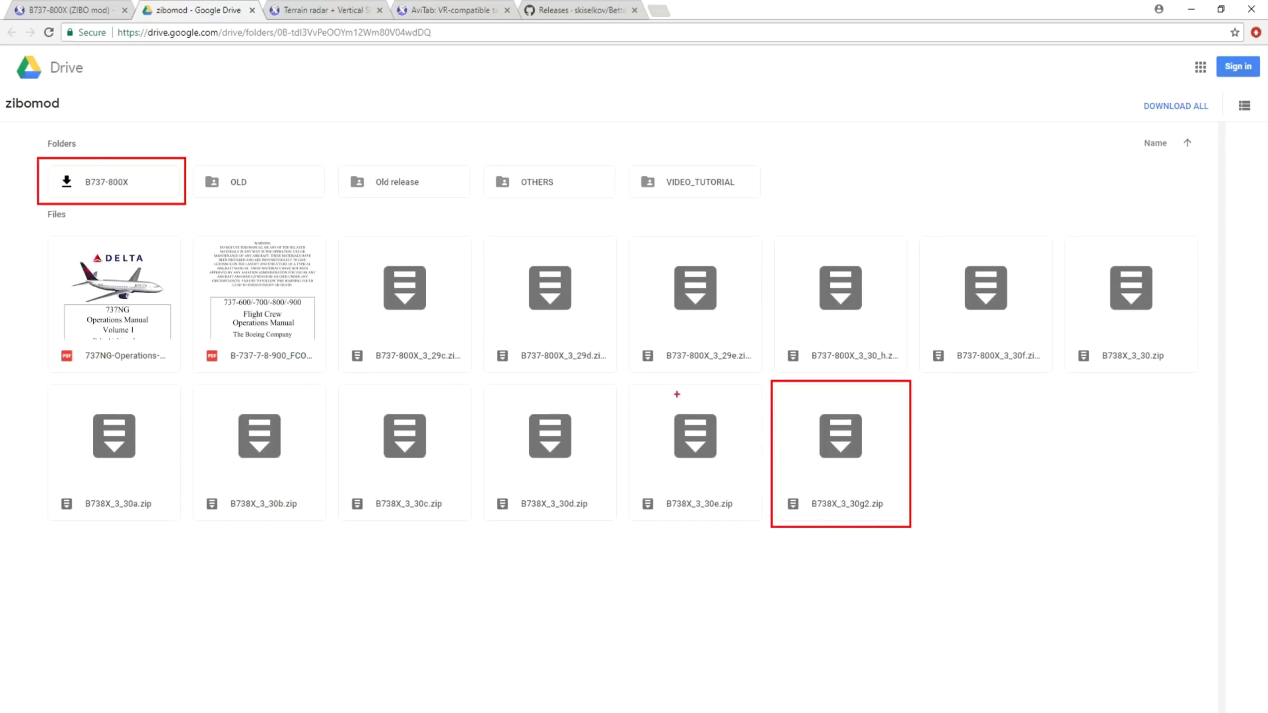
{"action": "key", "text": "ctrl+Tab"}
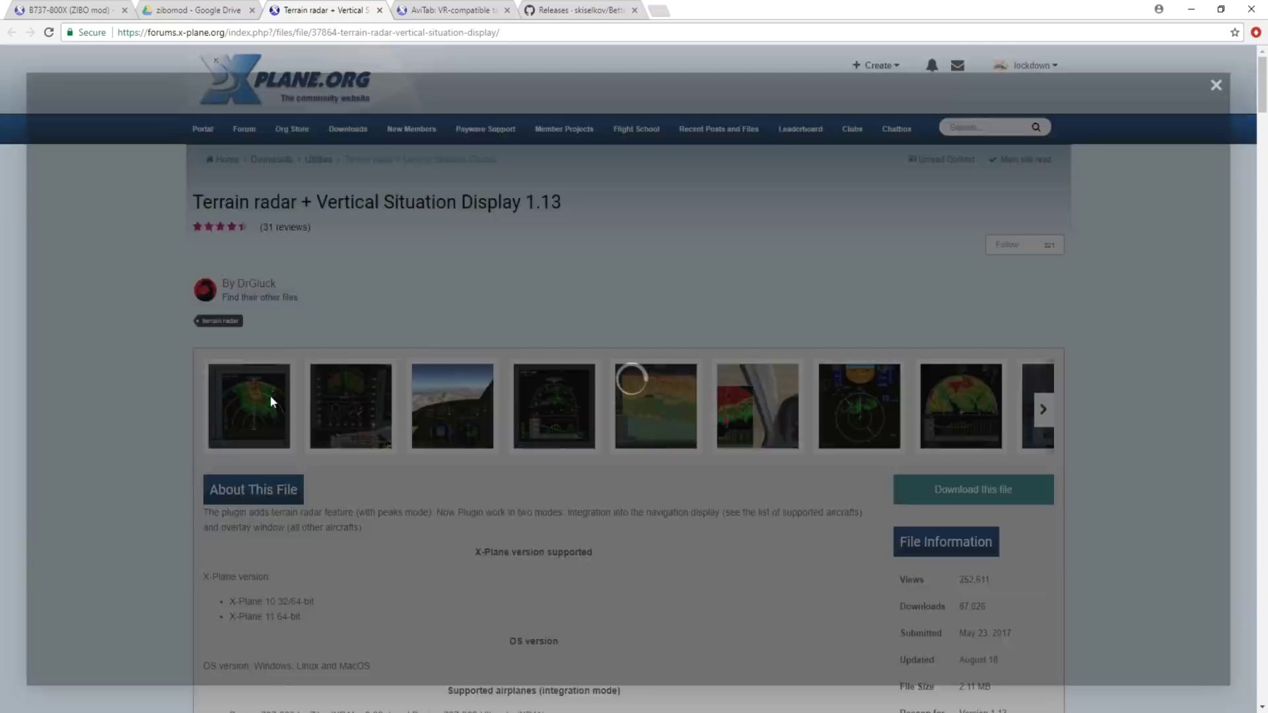
Preview the first screenshot, download Terrain radar + Vertical Situation Display 1.13, then go to the AviTab page
{"action": "left_click", "coordinate": [271, 396]}
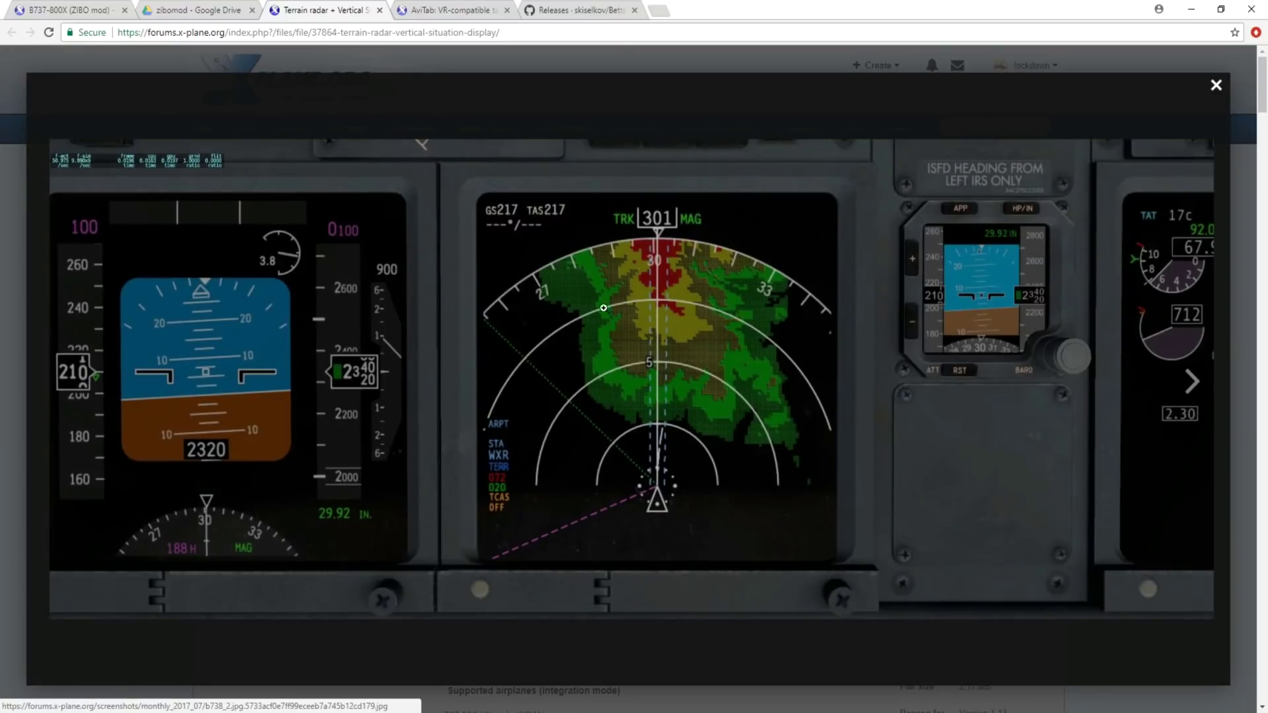
{"action": "left_click", "coordinate": [1216, 85]}
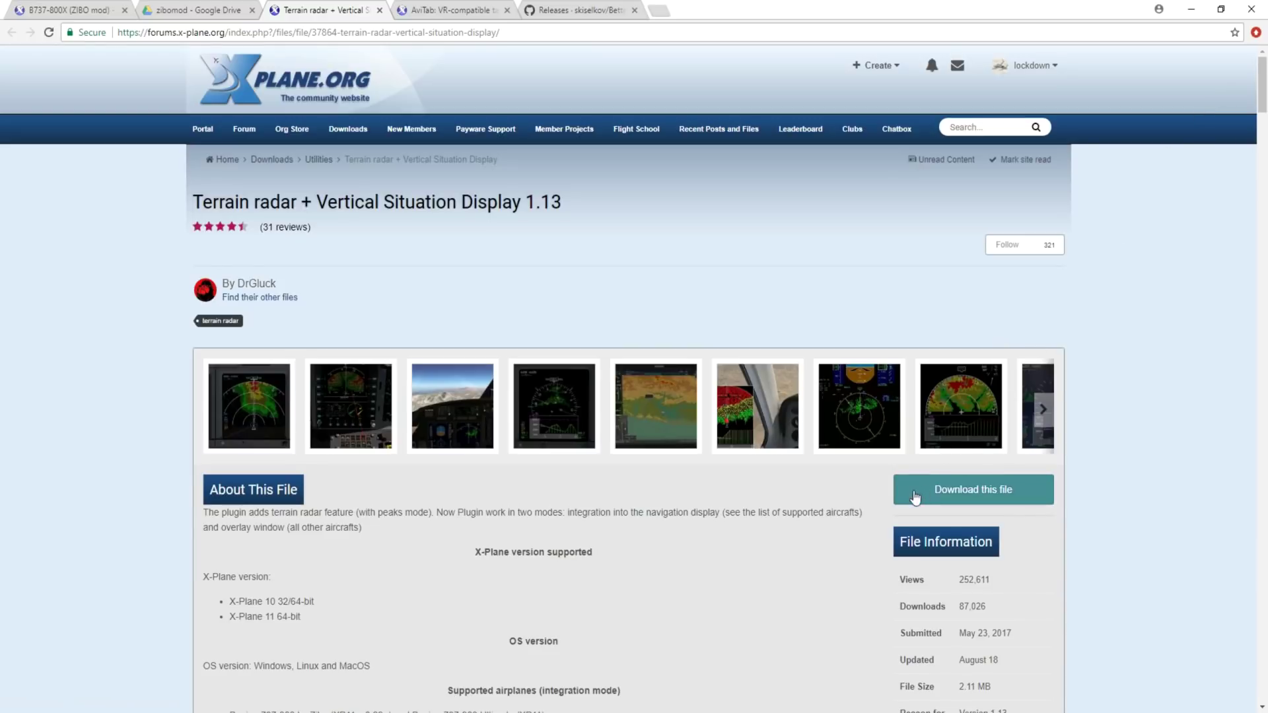
{"action": "left_click", "coordinate": [936, 481]}
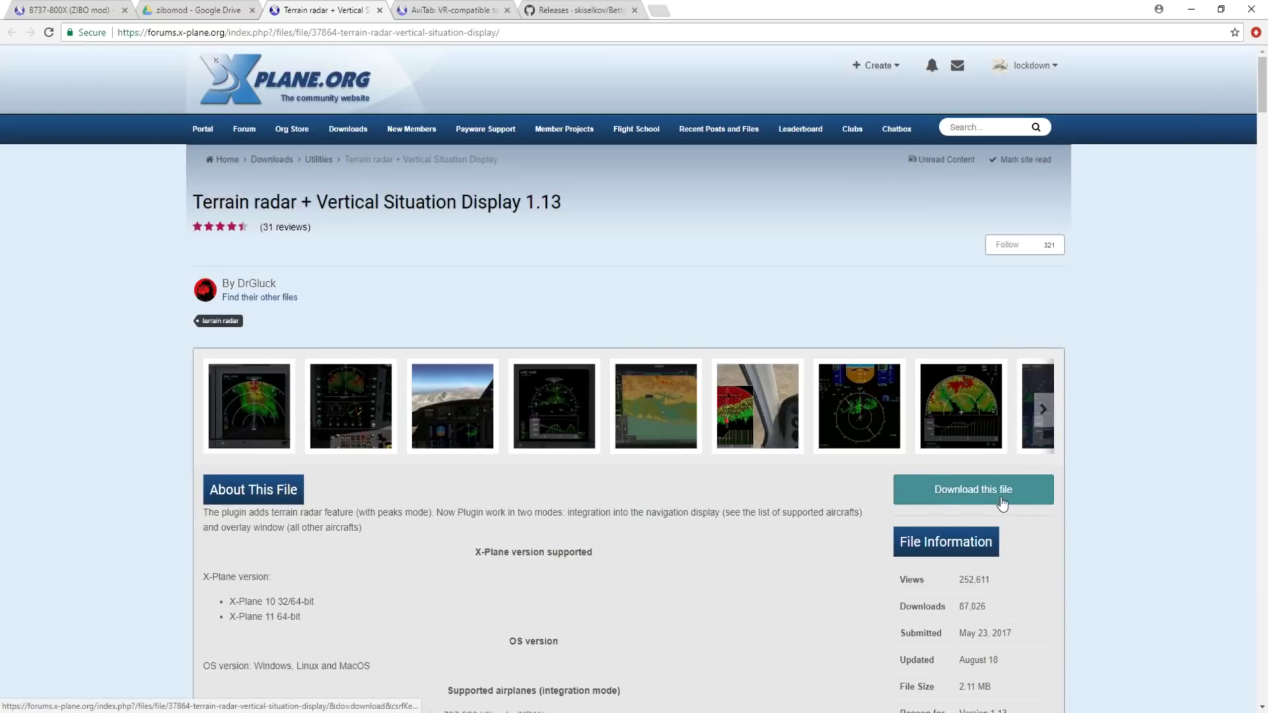
{"action": "left_click", "coordinate": [449, 9]}
{"action": "mouse_move", "coordinate": [426, 264]}
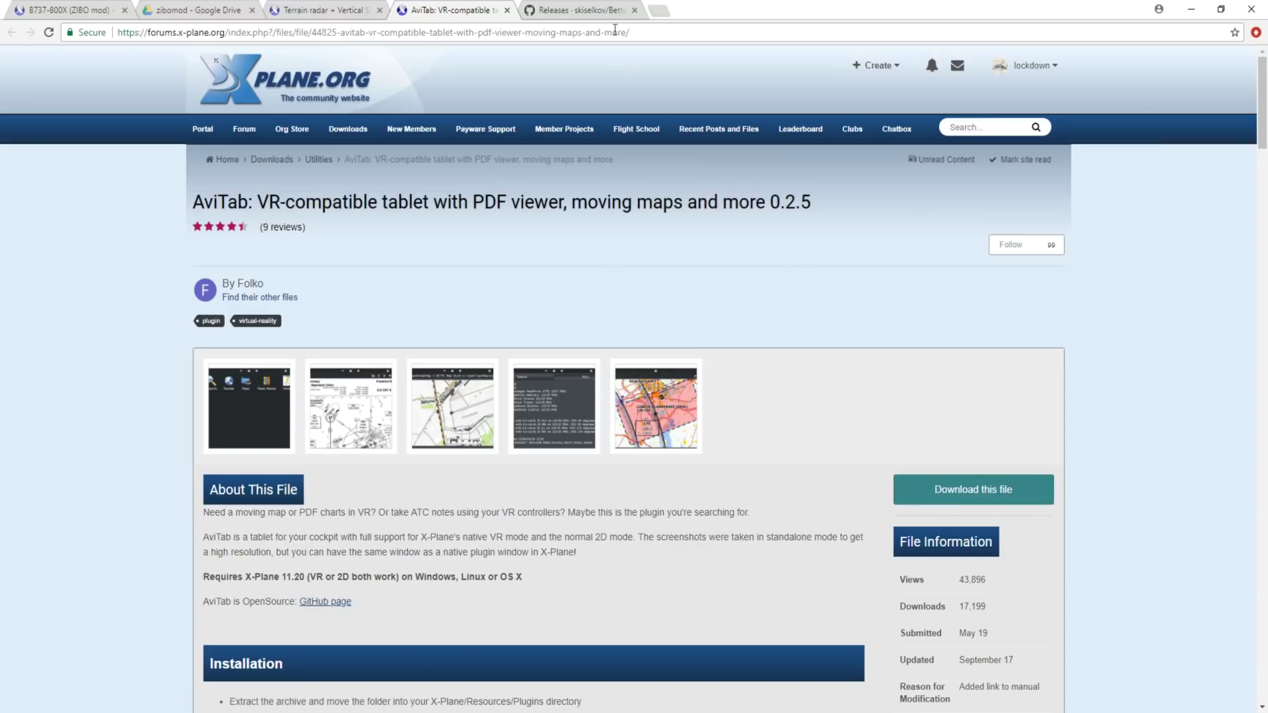
Go to the BetterPushbackC releases page on GitHub
{"action": "left_click", "coordinate": [599, 11]}
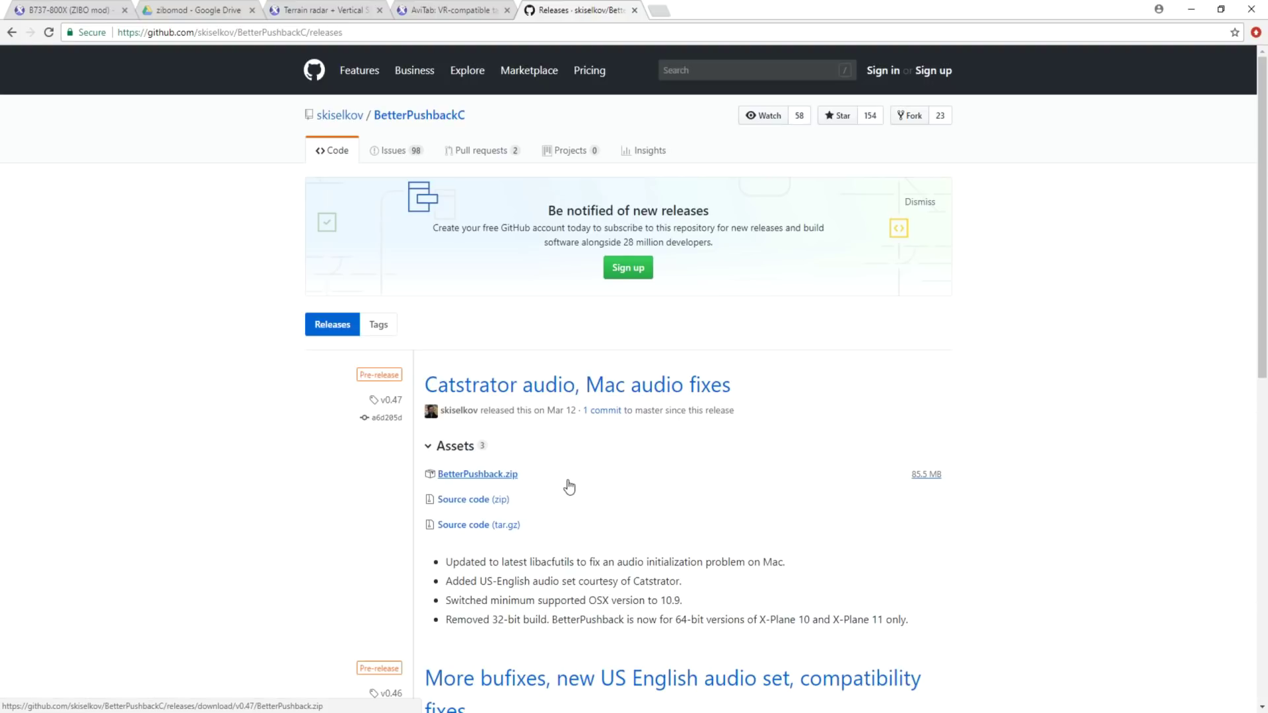
Switch to the File Explorer Downloads folder holding the six downloaded zips
{"action": "key", "text": "alt+Tab"}
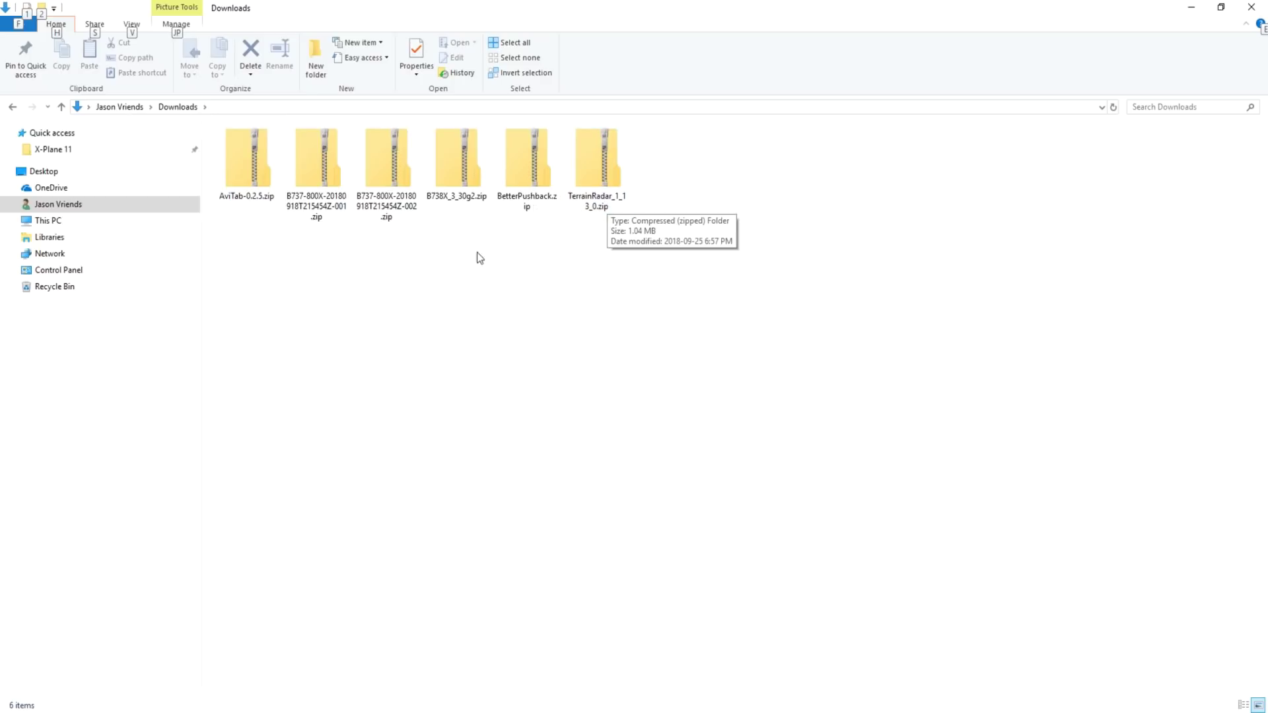
{"action": "left_click_drag", "start_coordinate": [445, 235], "coordinate": [347, 130]}
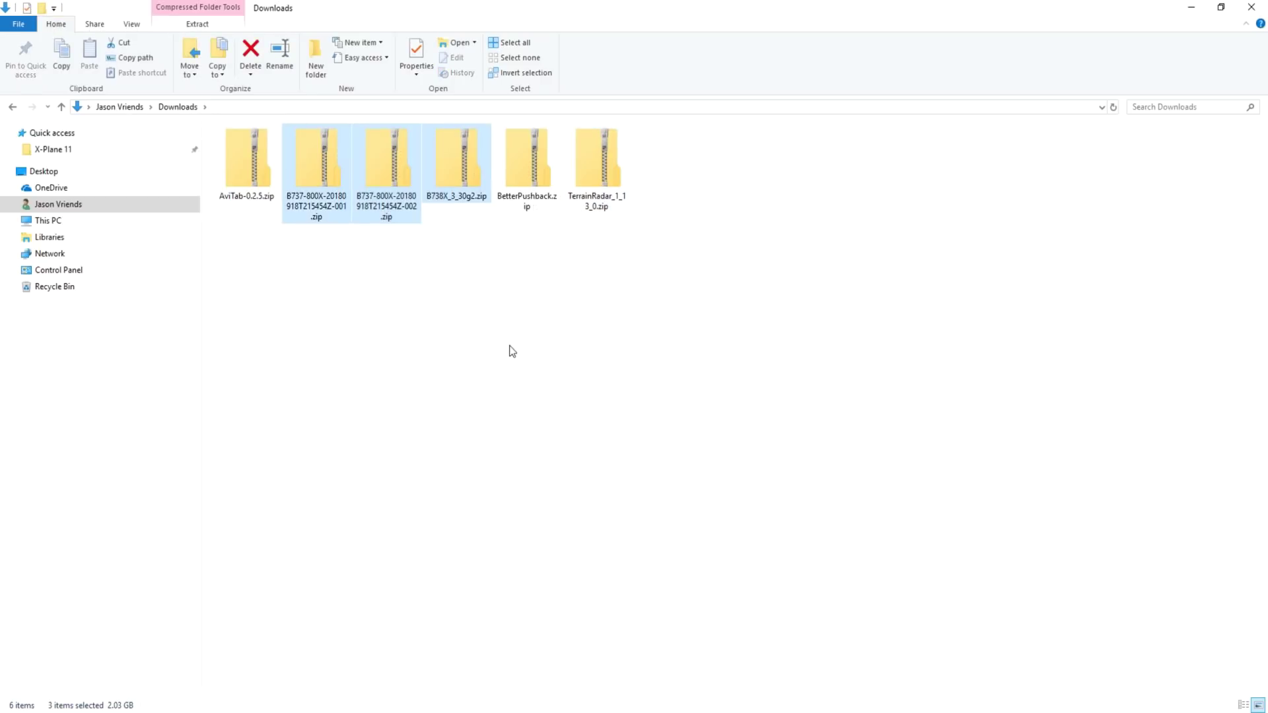
{"action": "left_click", "coordinate": [340, 274]}
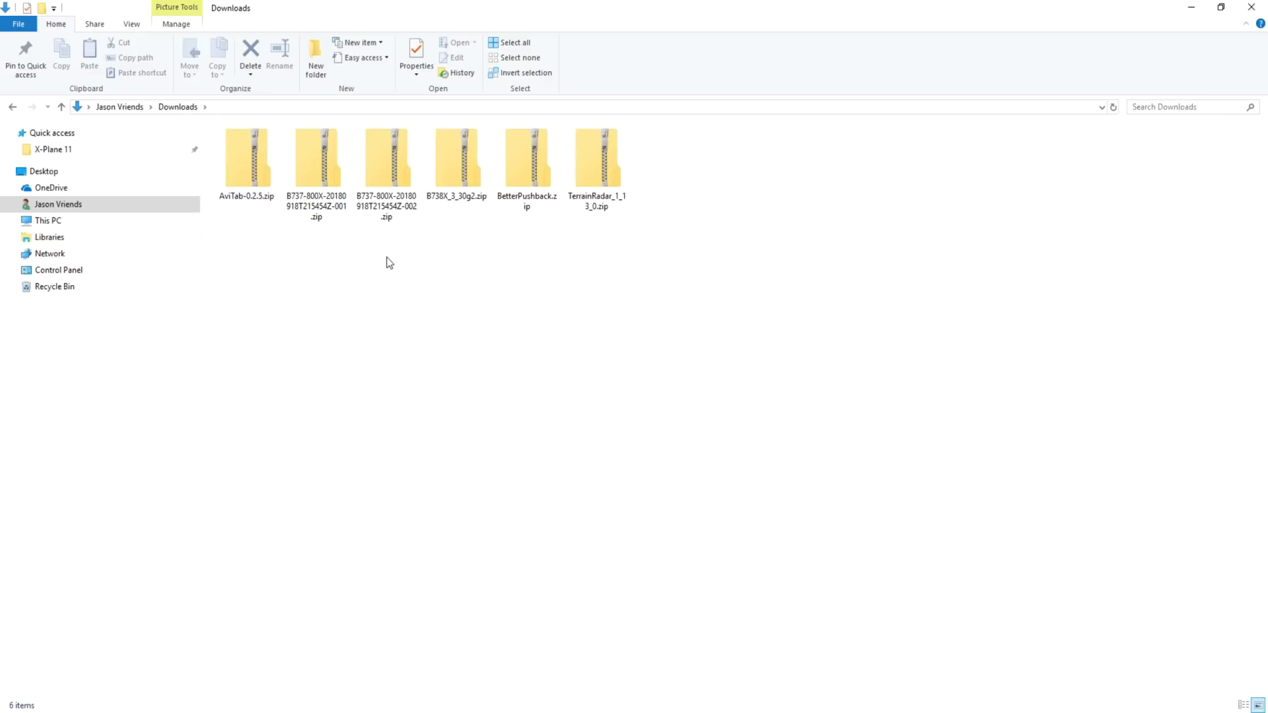
Copy the B737-800X folder out of the -001 zip and paste it into Downloads
{"action": "double_click", "coordinate": [316, 209]}
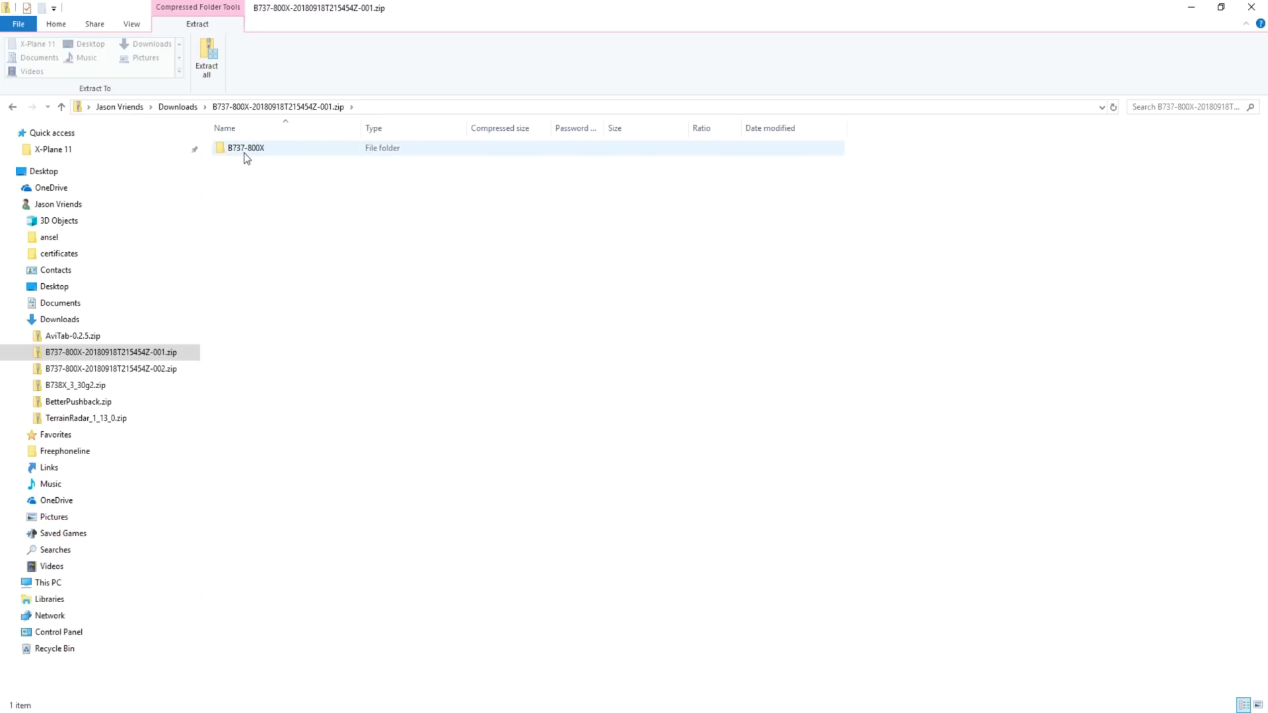
{"action": "right_click", "coordinate": [255, 152]}
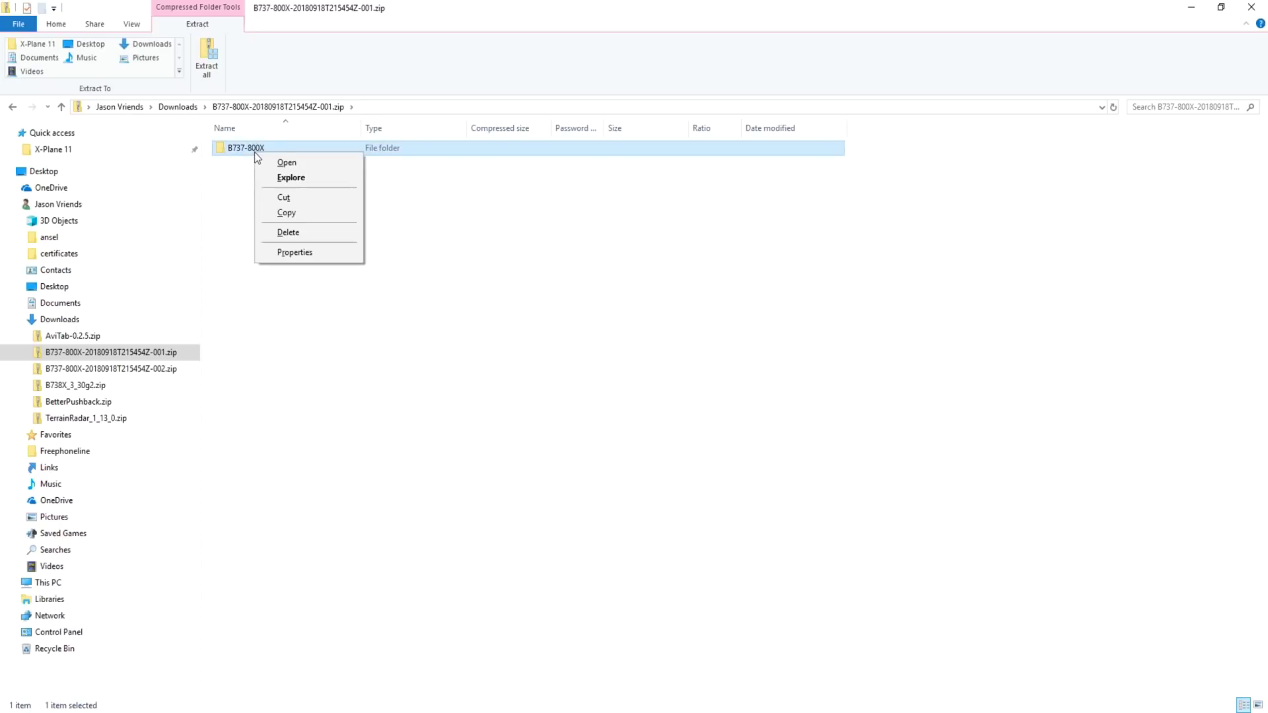
{"action": "left_click", "coordinate": [319, 212]}
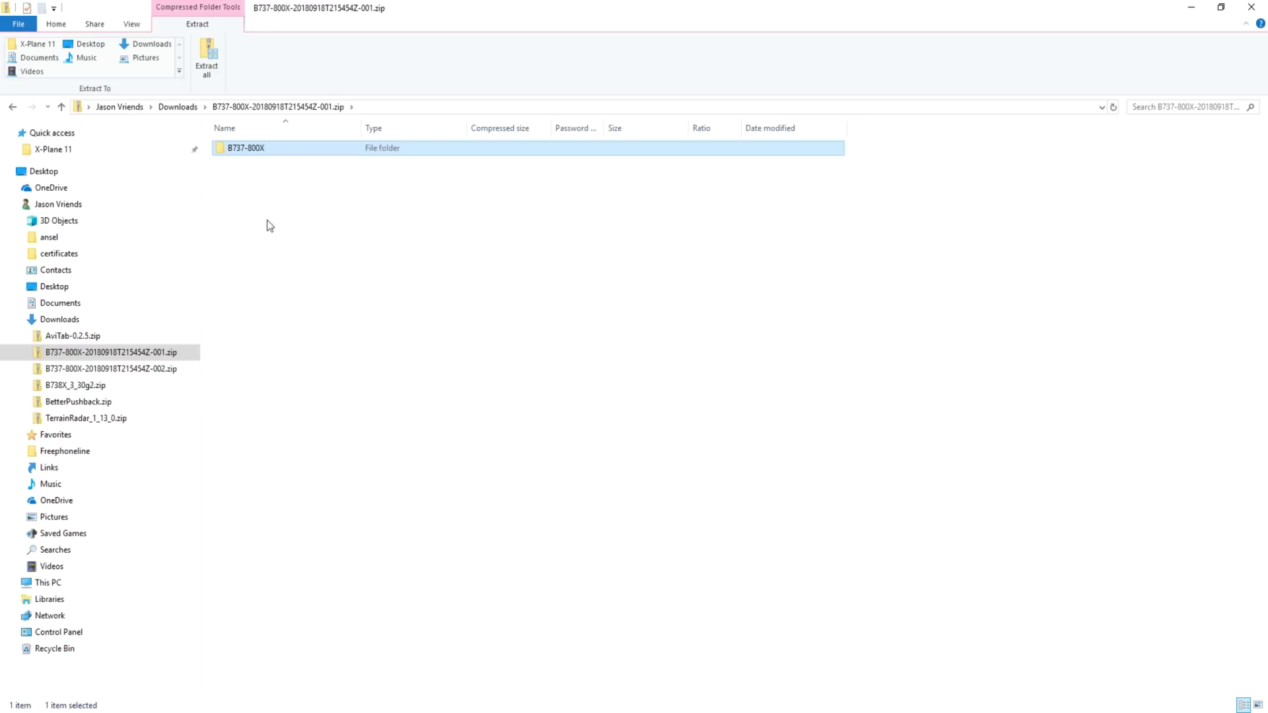
{"action": "left_click", "coordinate": [92, 318]}
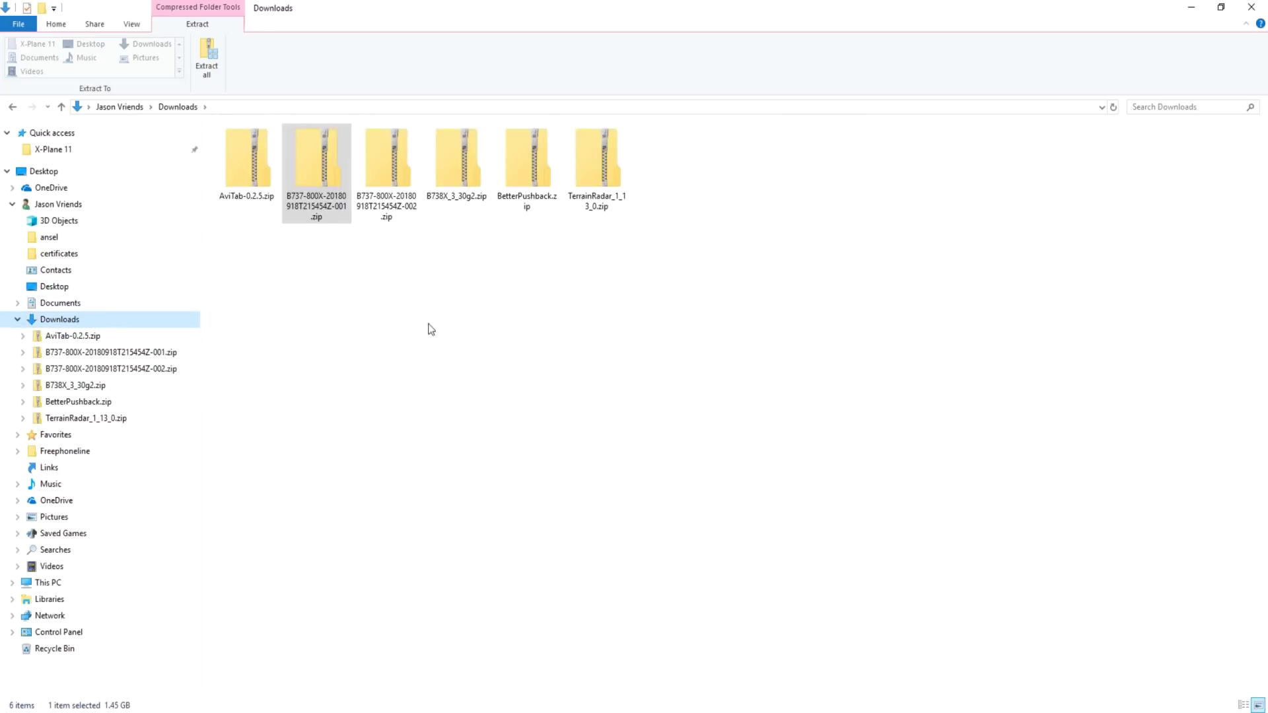
{"action": "right_click", "coordinate": [460, 366]}
{"action": "left_click", "coordinate": [506, 458]}
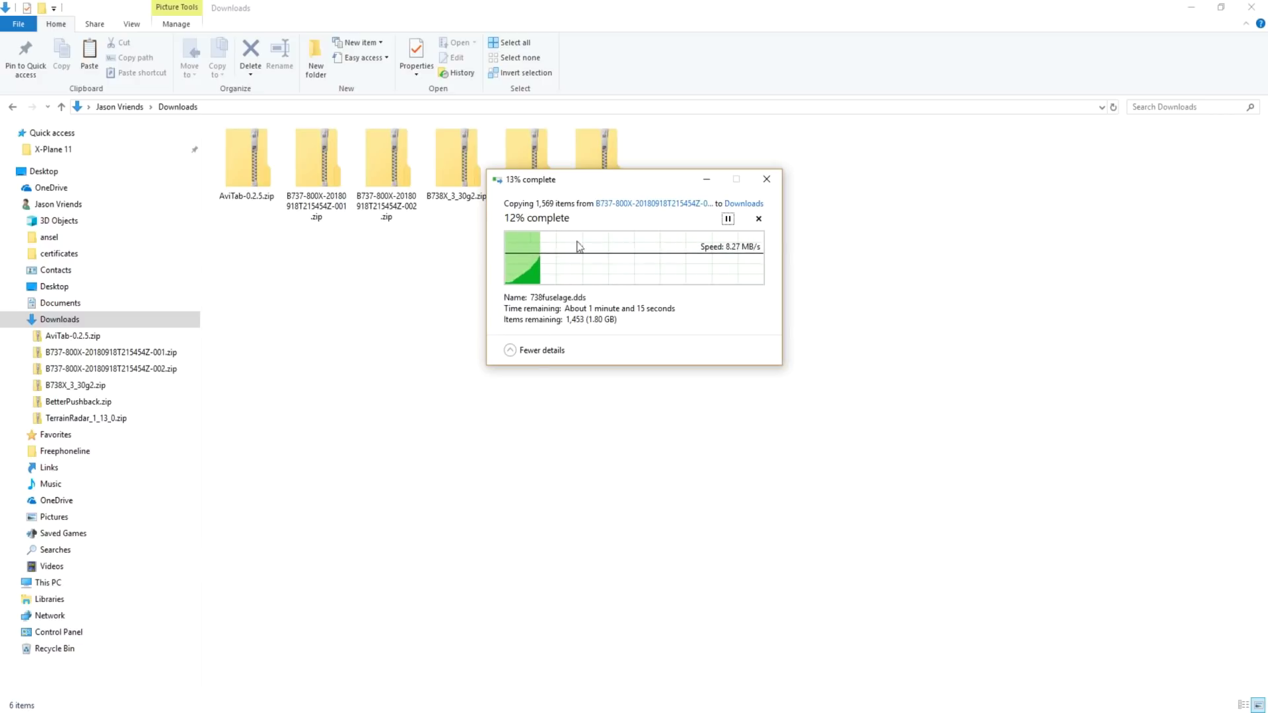
{"action": "left_click_drag", "start_coordinate": [603, 183], "coordinate": [538, 319]}
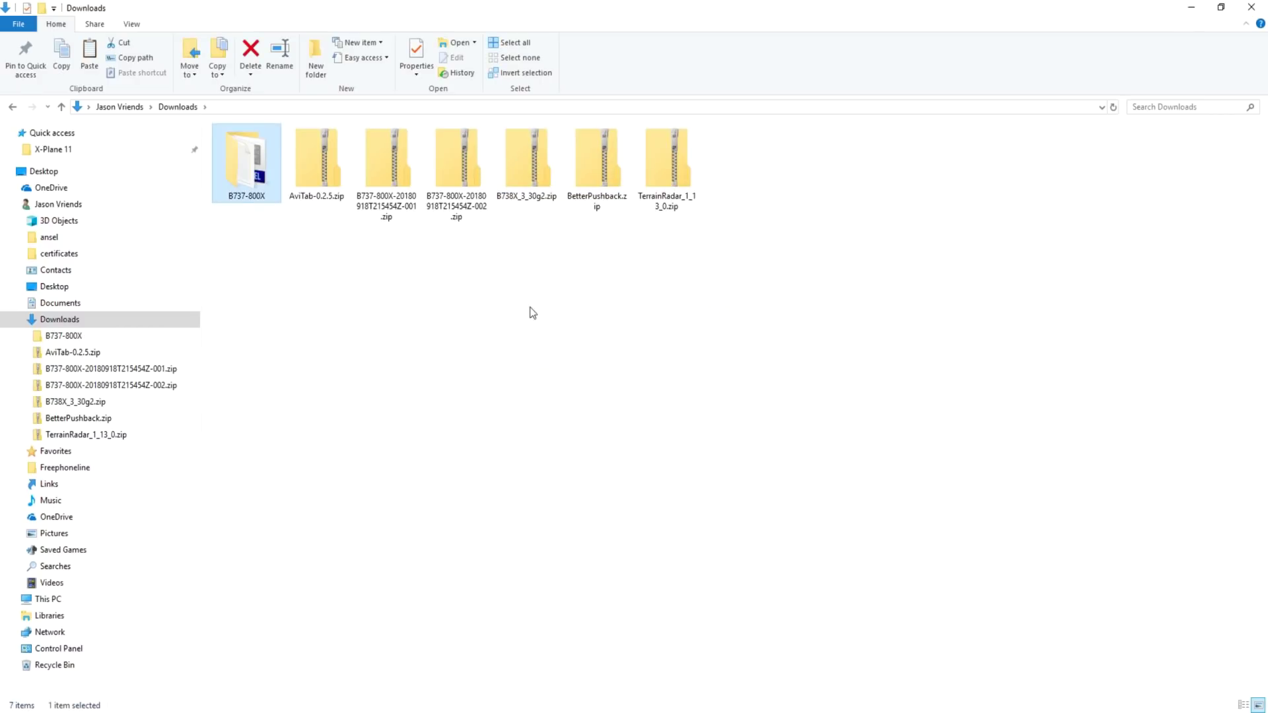
{"action": "double_click", "coordinate": [456, 210]}
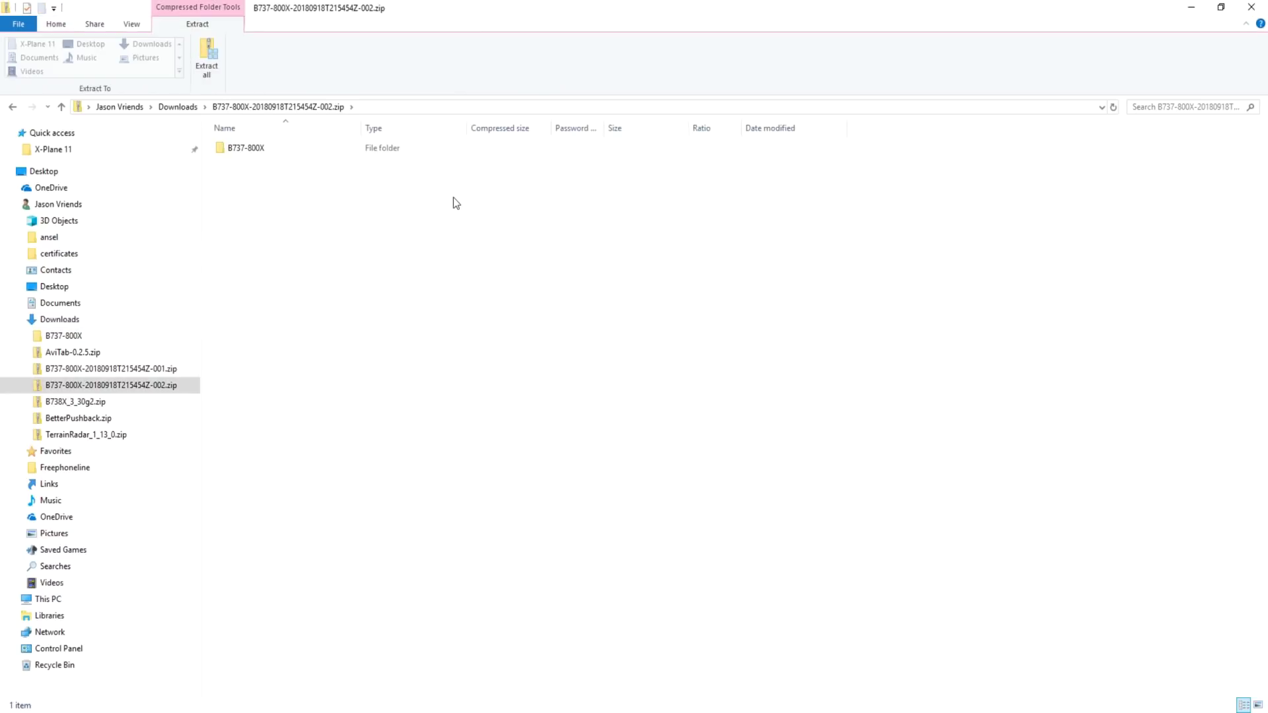
Copy the -002 zip's B737-800X folder into Downloads, merging its 167 items
{"action": "left_click", "coordinate": [254, 150]}
{"action": "right_click", "coordinate": [252, 149]}
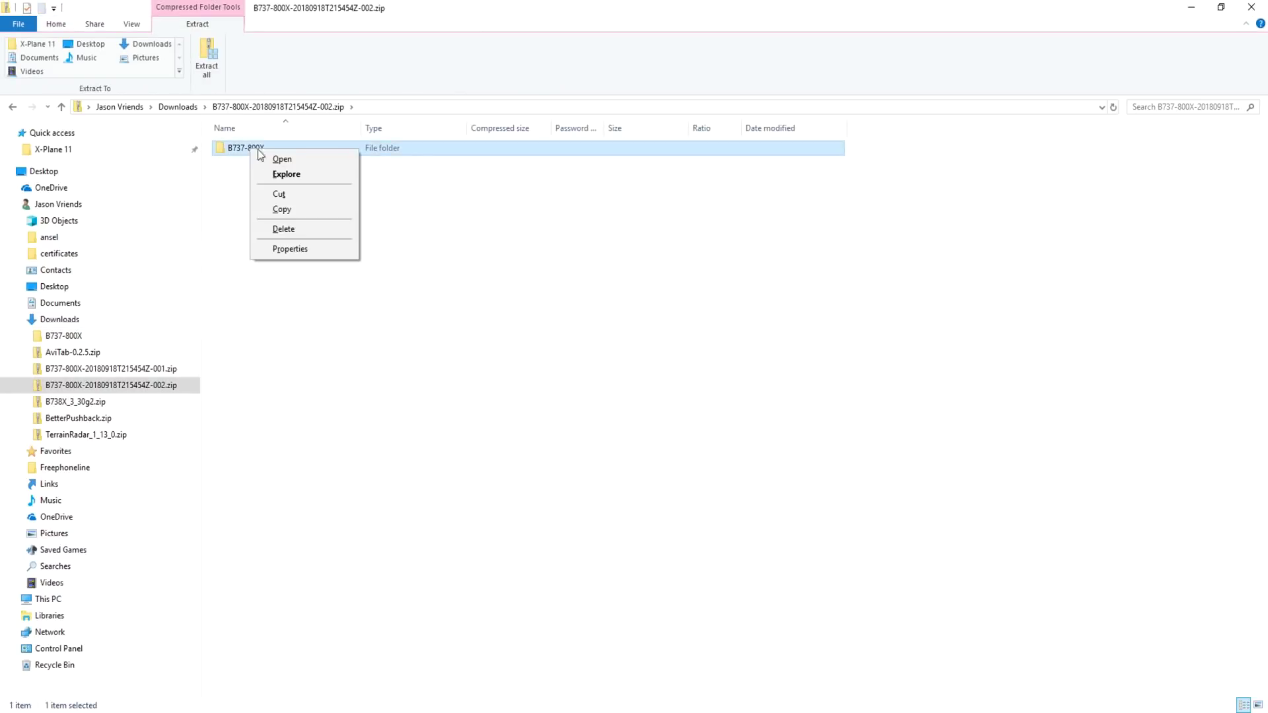
{"action": "left_click", "coordinate": [304, 208]}
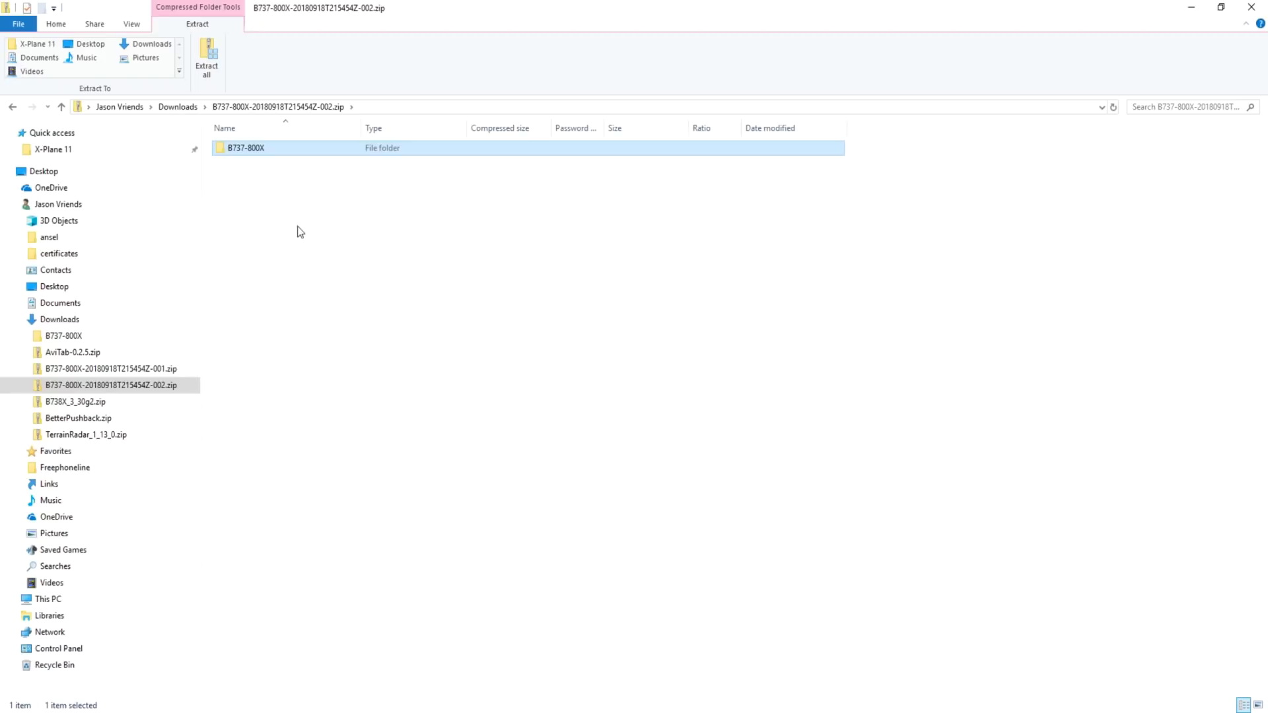
{"action": "left_click", "coordinate": [145, 317]}
{"action": "right_click", "coordinate": [414, 332]}
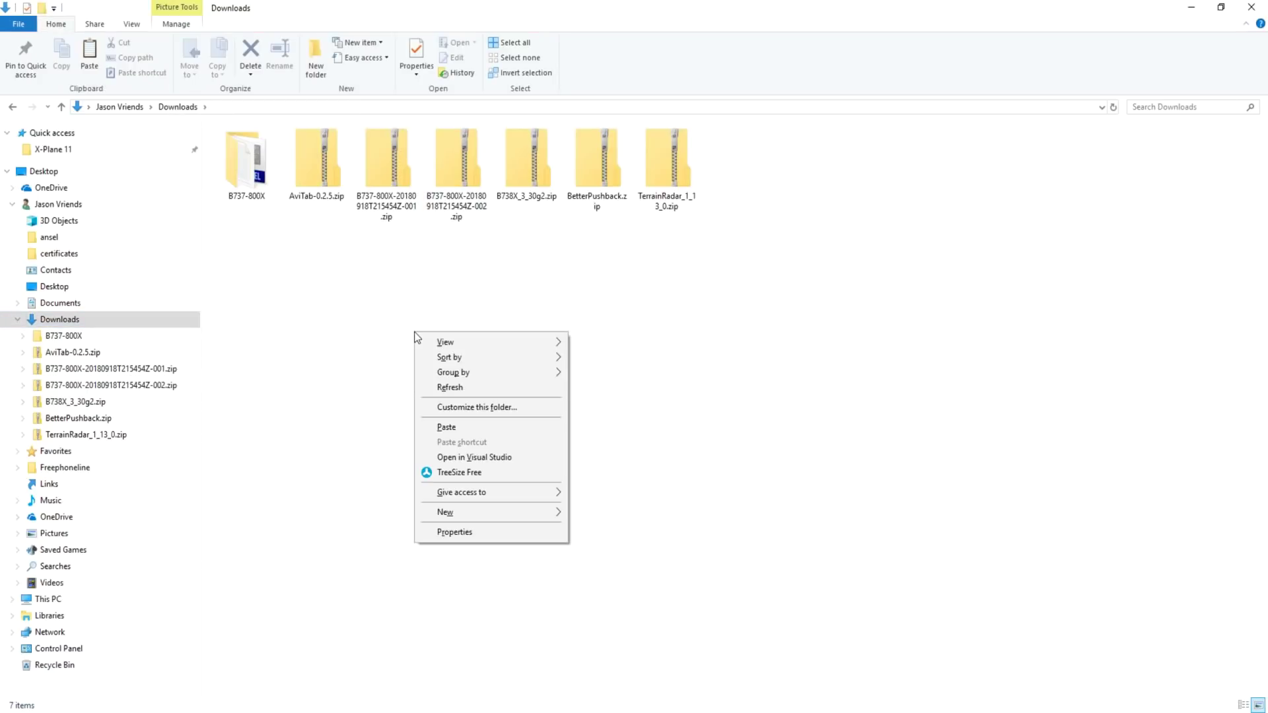
{"action": "left_click", "coordinate": [472, 428]}
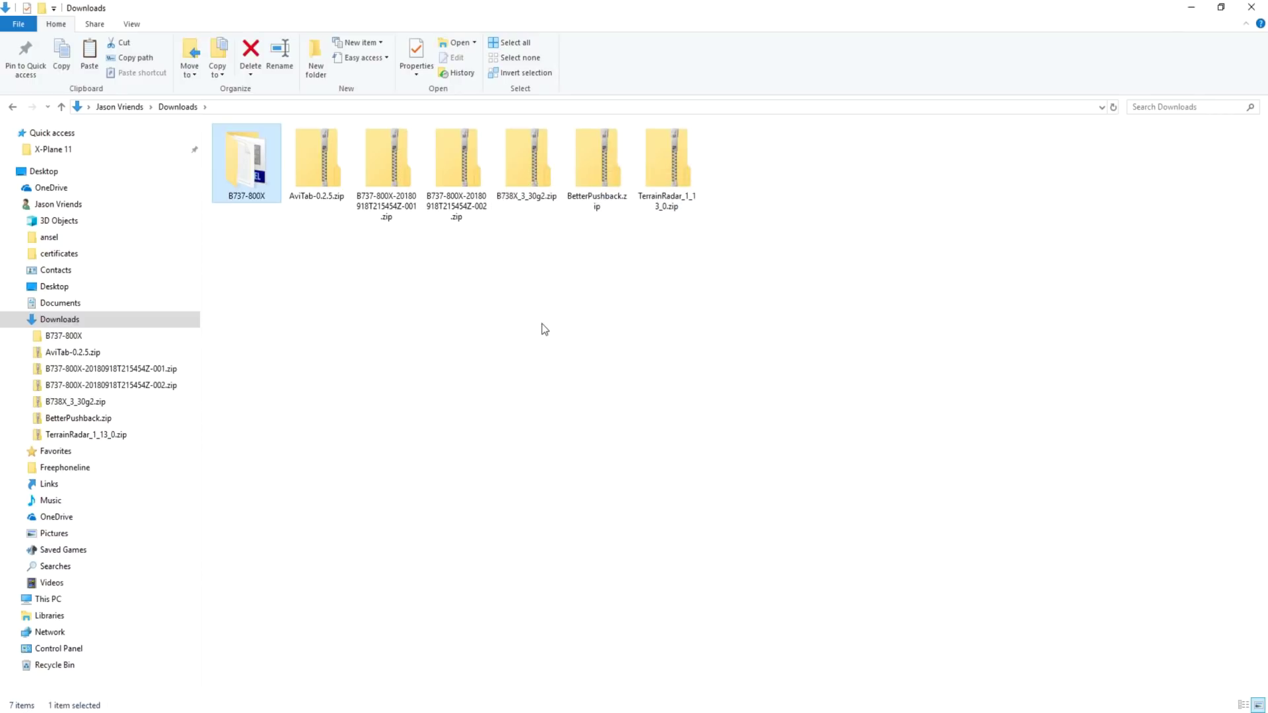
{"action": "double_click", "coordinate": [526, 157]}
Copy all four items (ACF_2k_4k, plugins, b738.acf, README.txt) from B738X_3_30g2.zip
{"action": "left_click_drag", "start_coordinate": [366, 250], "coordinate": [231, 147]}
{"action": "right_click", "coordinate": [270, 166]}
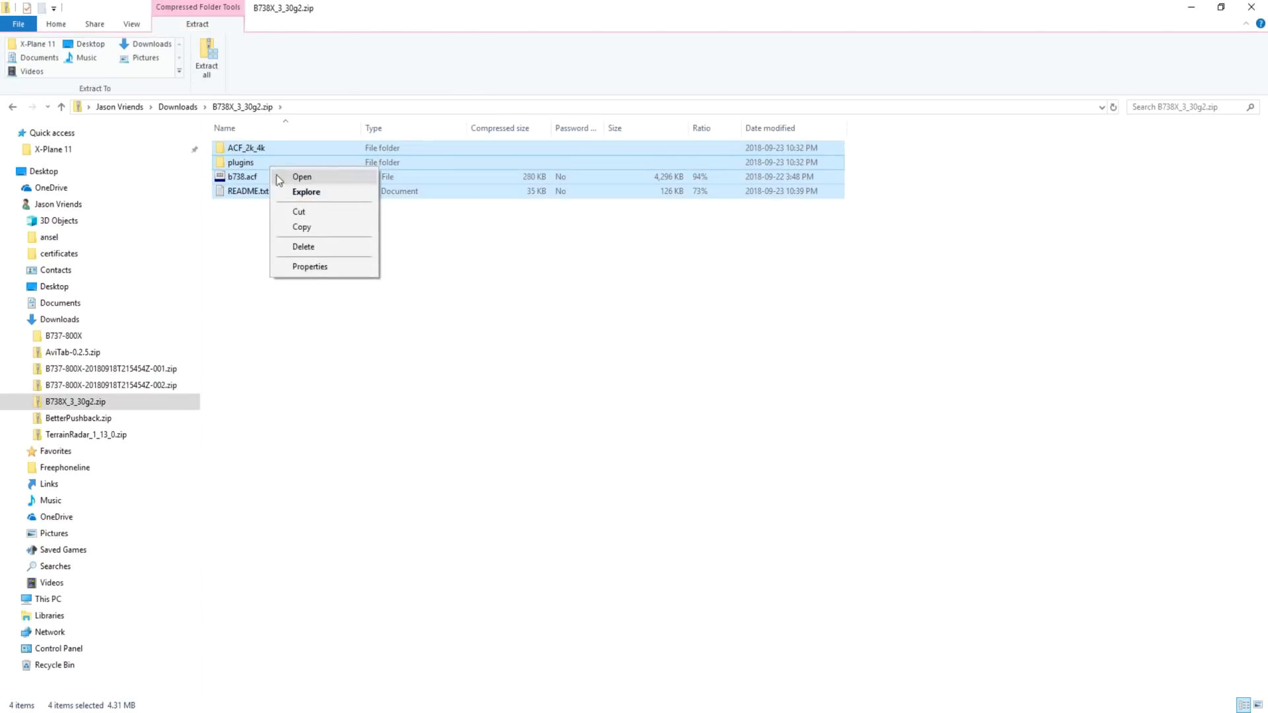
{"action": "left_click", "coordinate": [308, 224]}
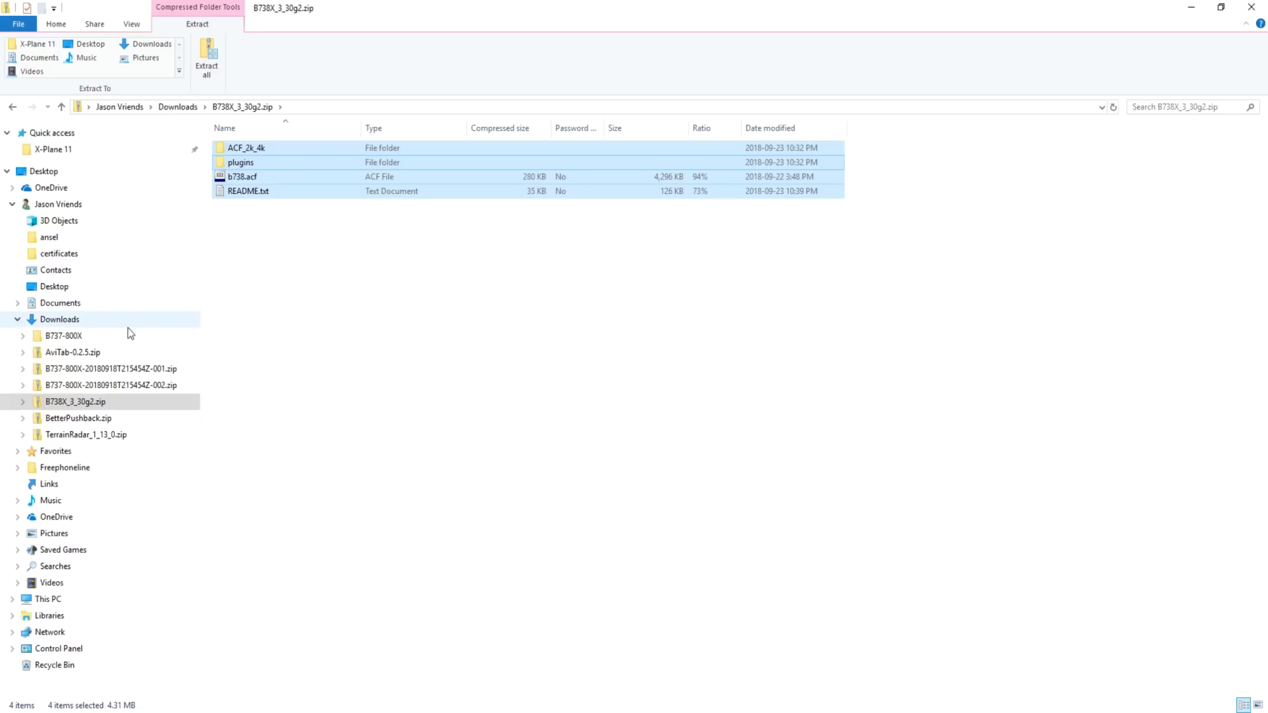
Paste the patch files into Downloads\B737-800X, replacing the 30 older matching files
{"action": "left_click", "coordinate": [93, 325]}
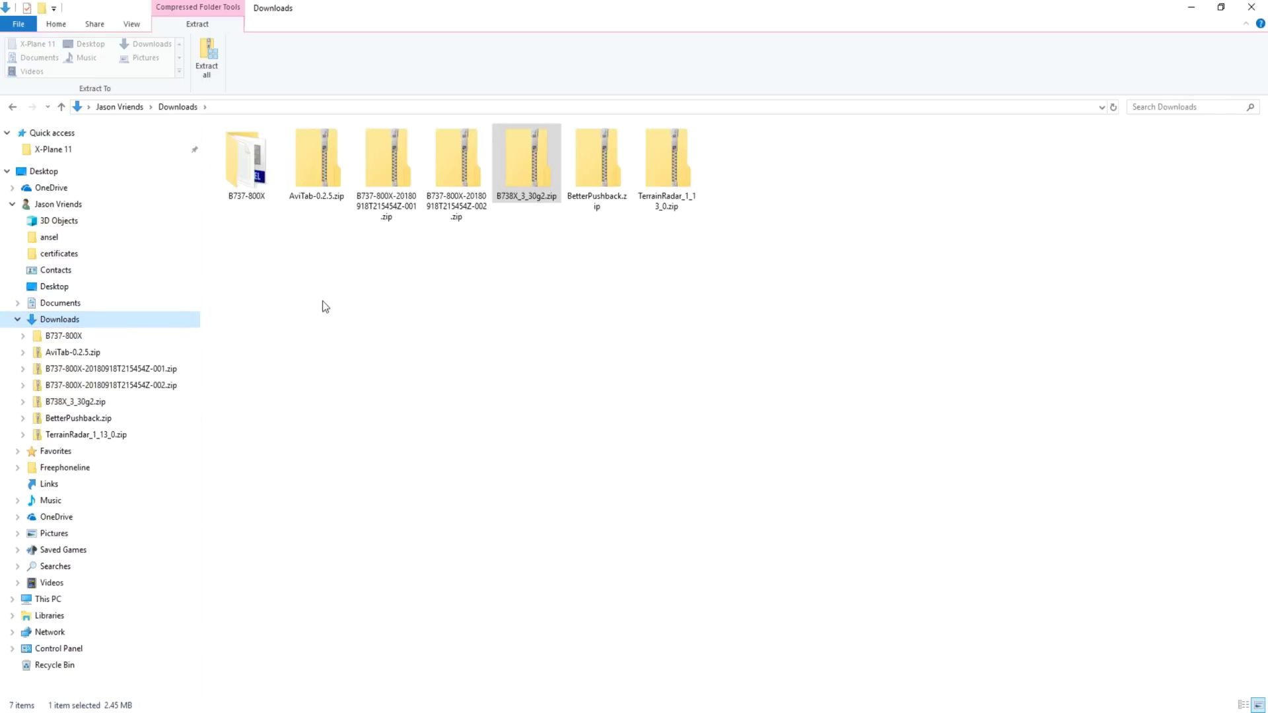
{"action": "double_click", "coordinate": [246, 162]}
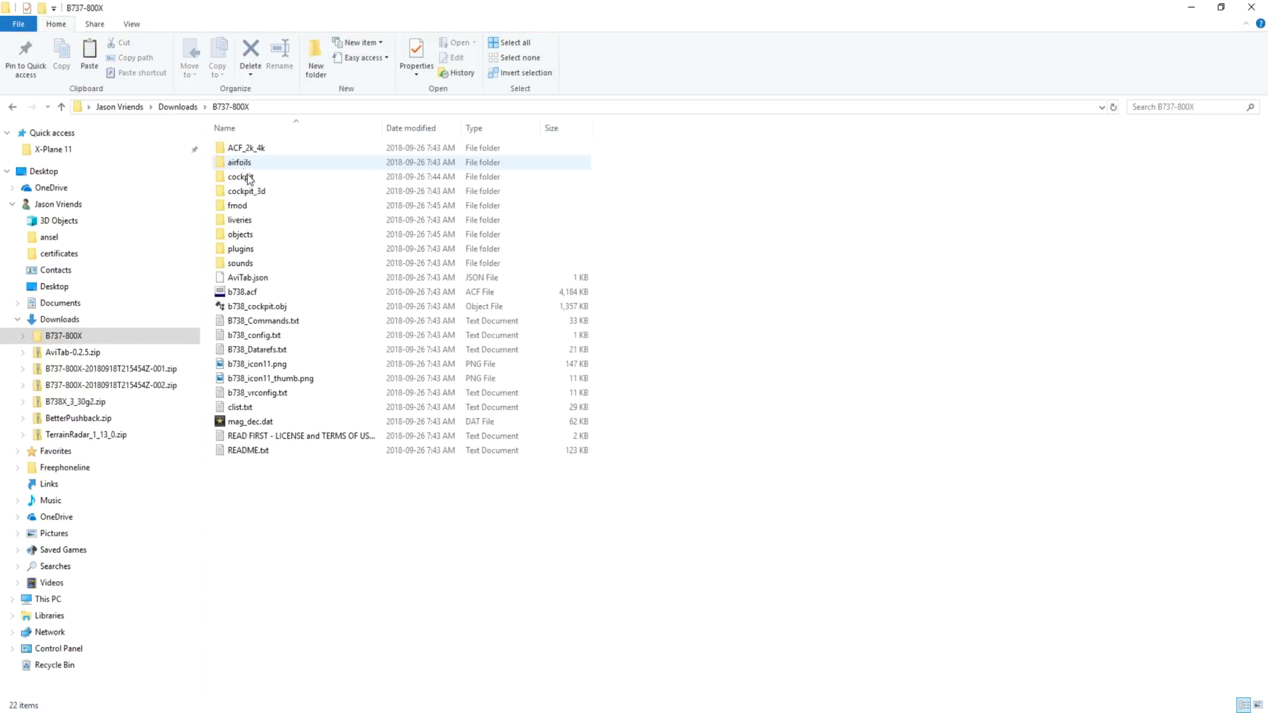
{"action": "right_click", "coordinate": [409, 536]}
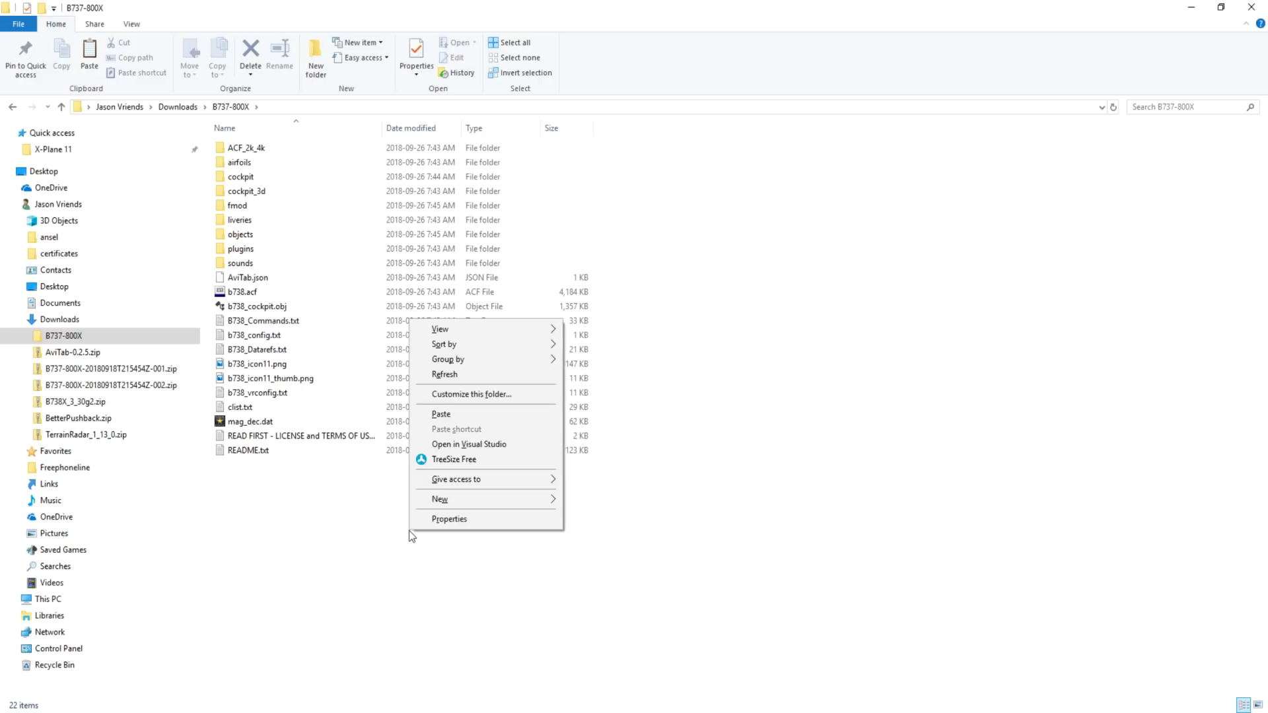
{"action": "left_click", "coordinate": [468, 414]}
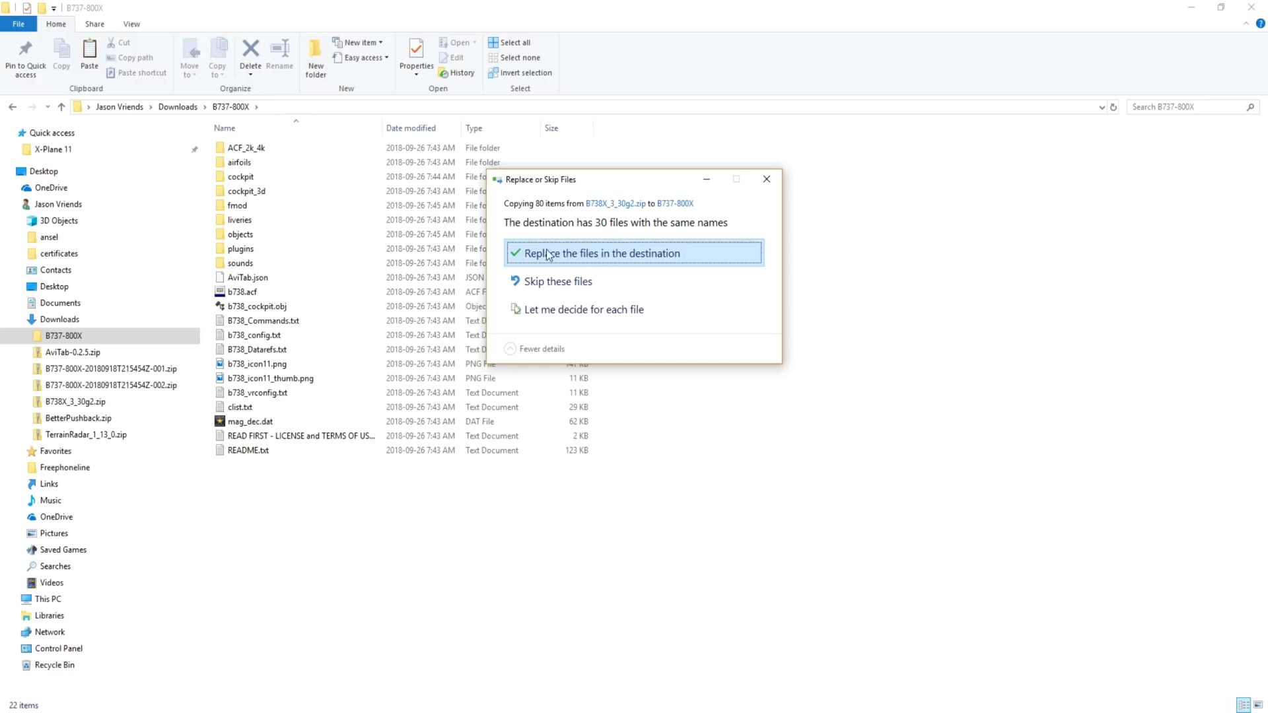
{"action": "left_click", "coordinate": [697, 254]}
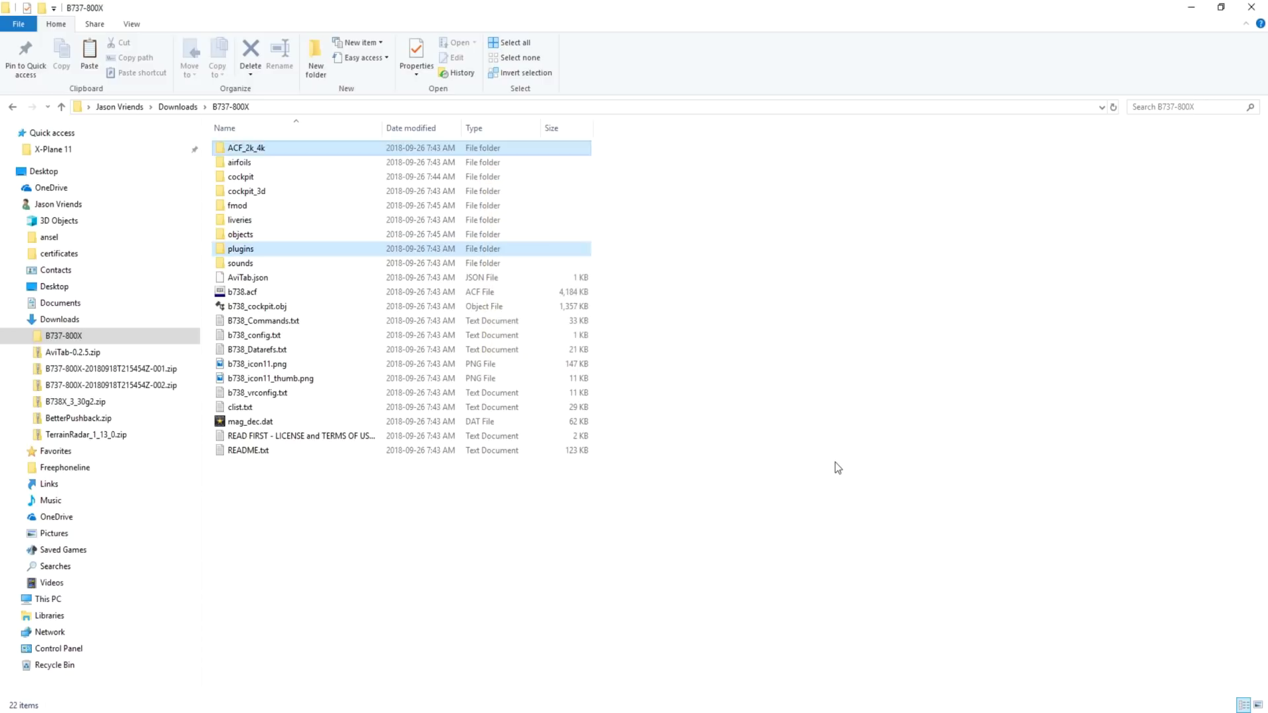
{"action": "left_click", "coordinate": [632, 498]}
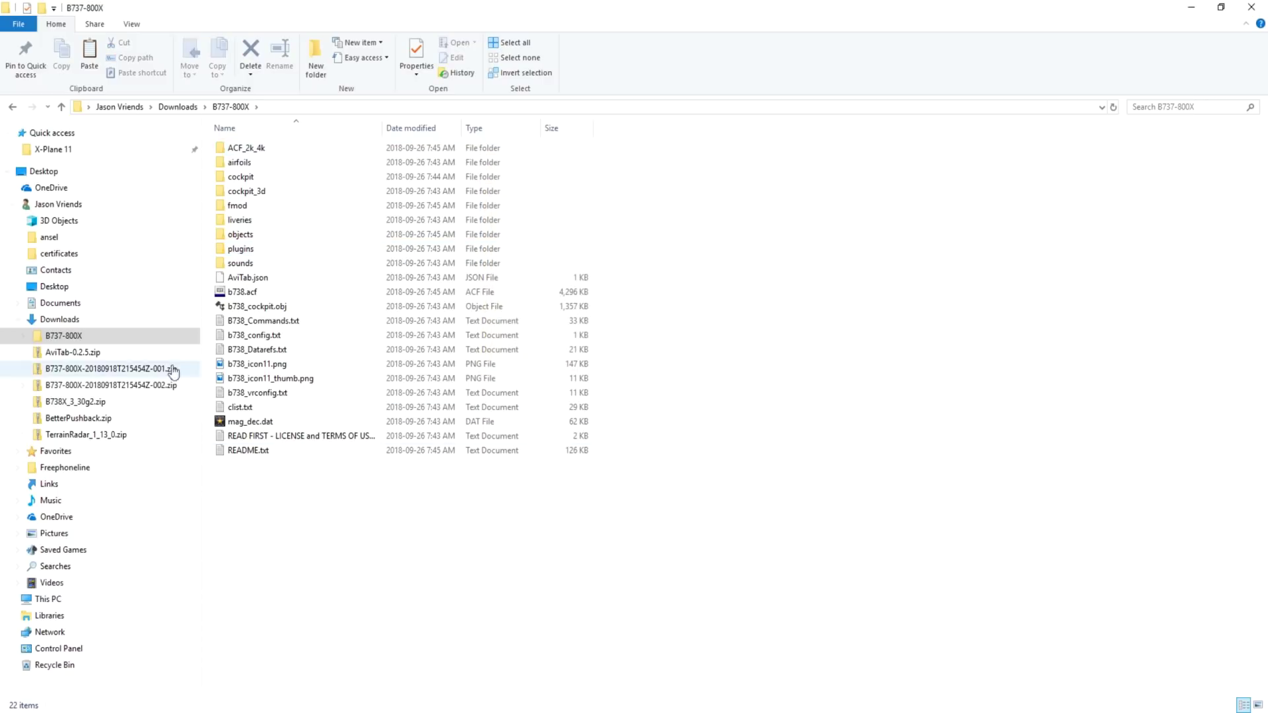
Cut the B737-800X folder from Downloads
{"action": "left_click", "coordinate": [99, 319]}
{"action": "left_click", "coordinate": [244, 174]}
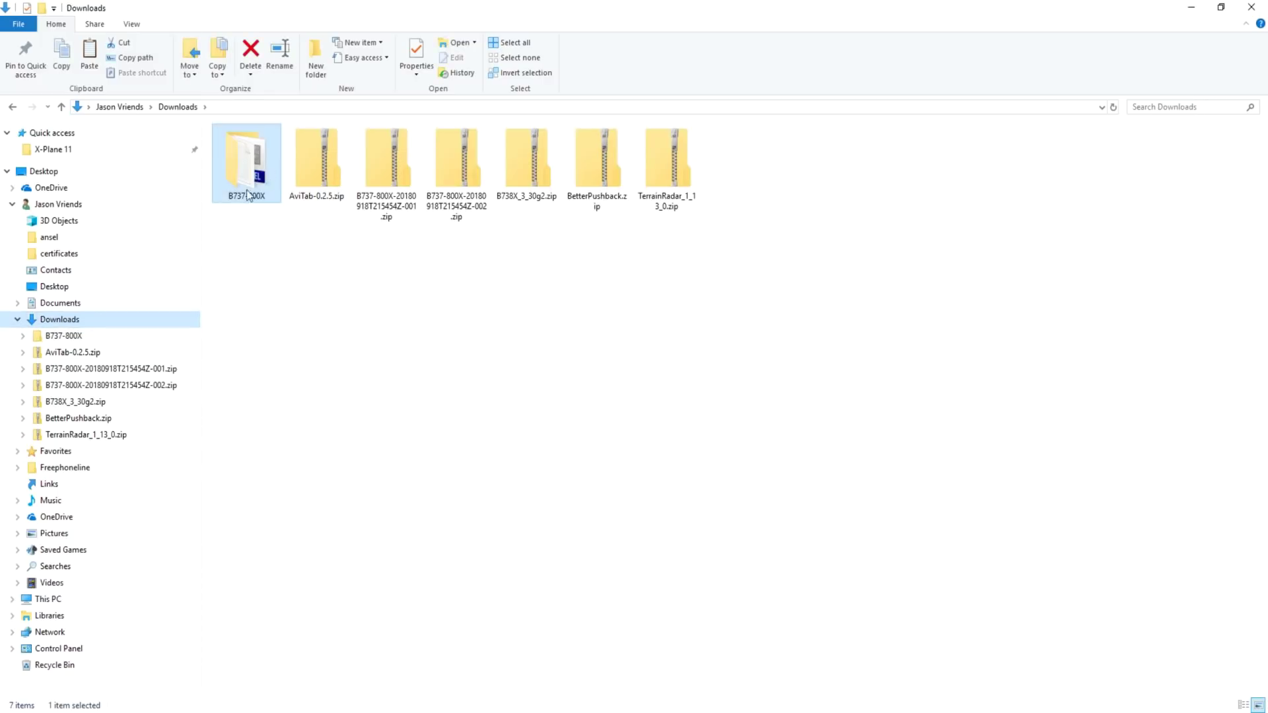
{"action": "right_click", "coordinate": [244, 174]}
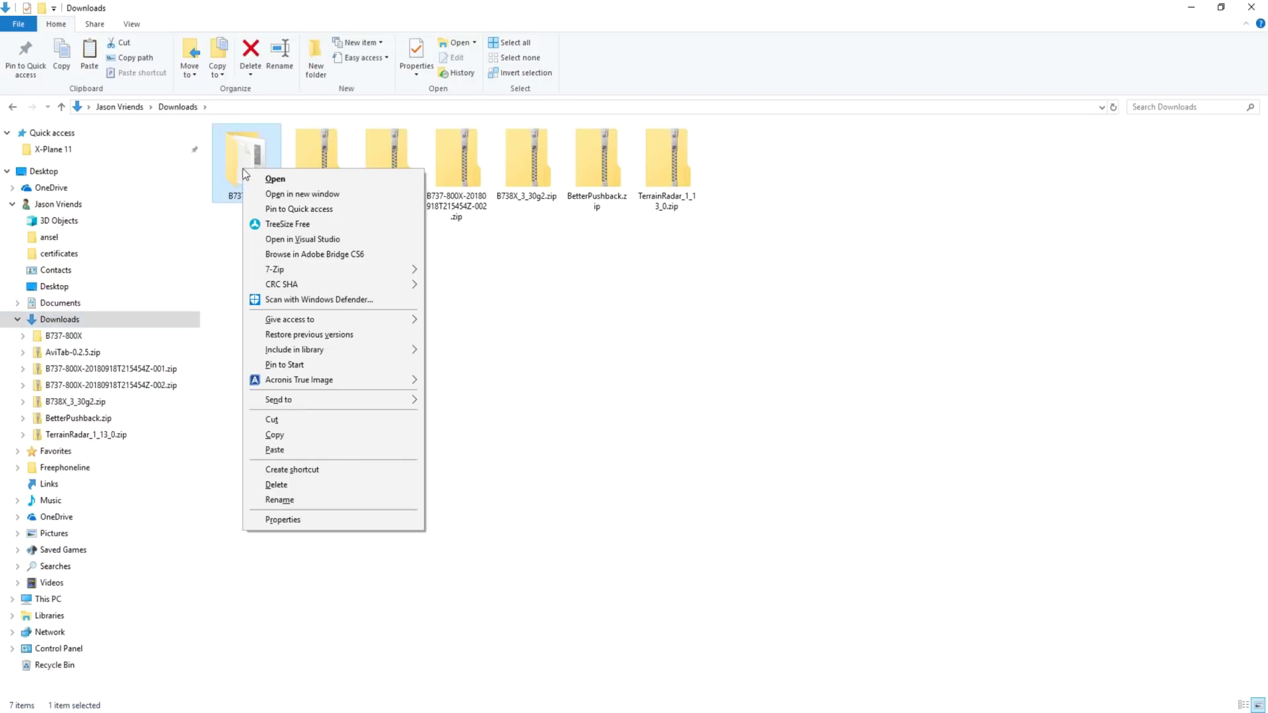
{"action": "left_click", "coordinate": [287, 422]}
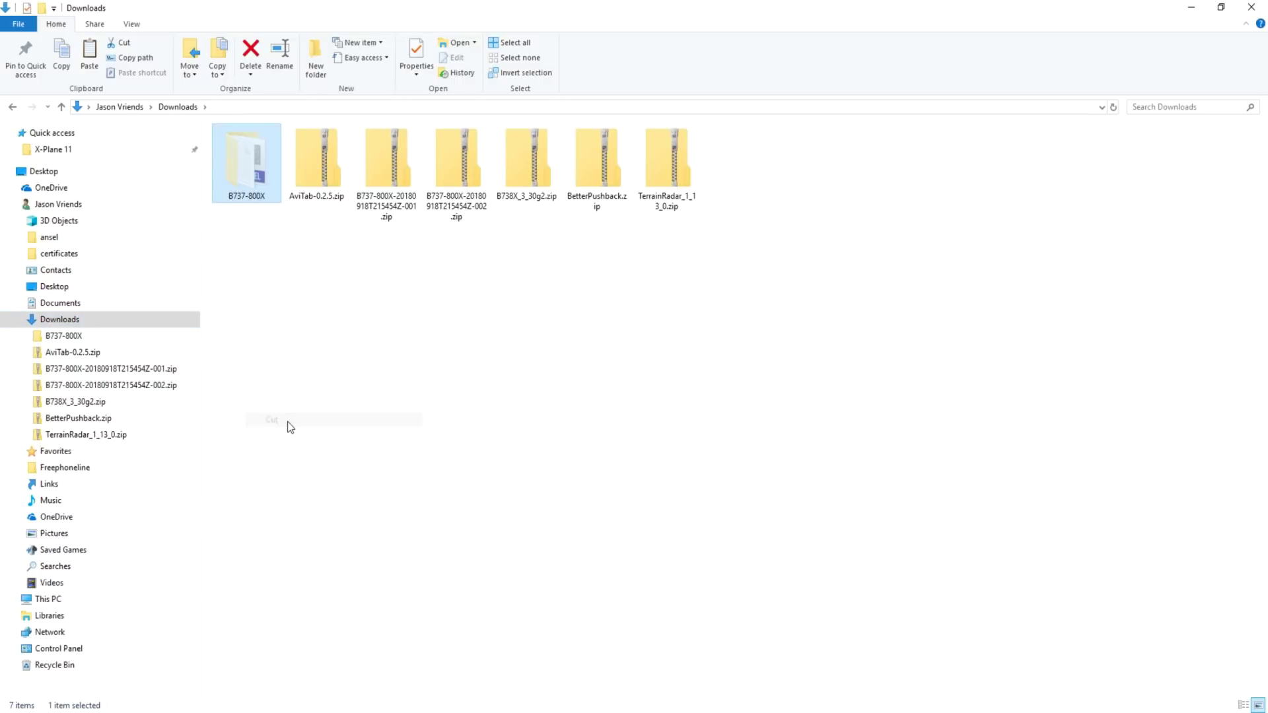
Paste the B737-800X folder into the X-Plane 11 Aircraft folder
{"action": "left_click", "coordinate": [53, 150]}
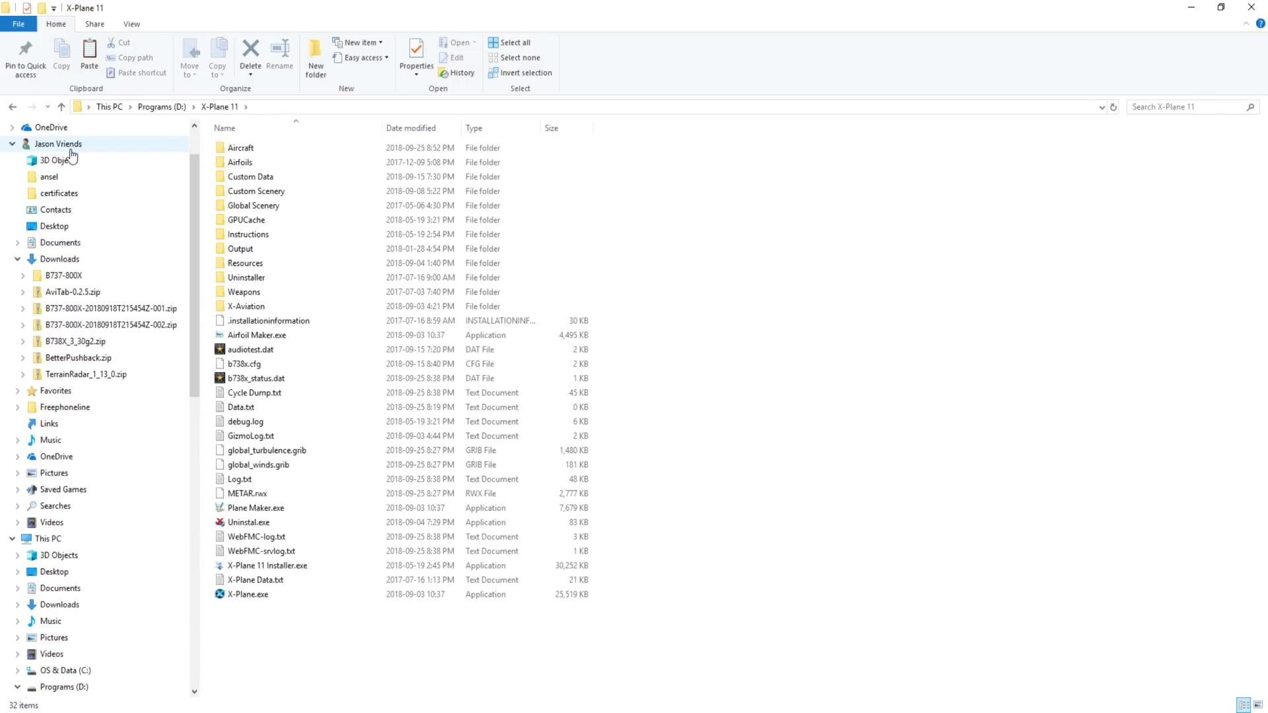
{"action": "double_click", "coordinate": [272, 154]}
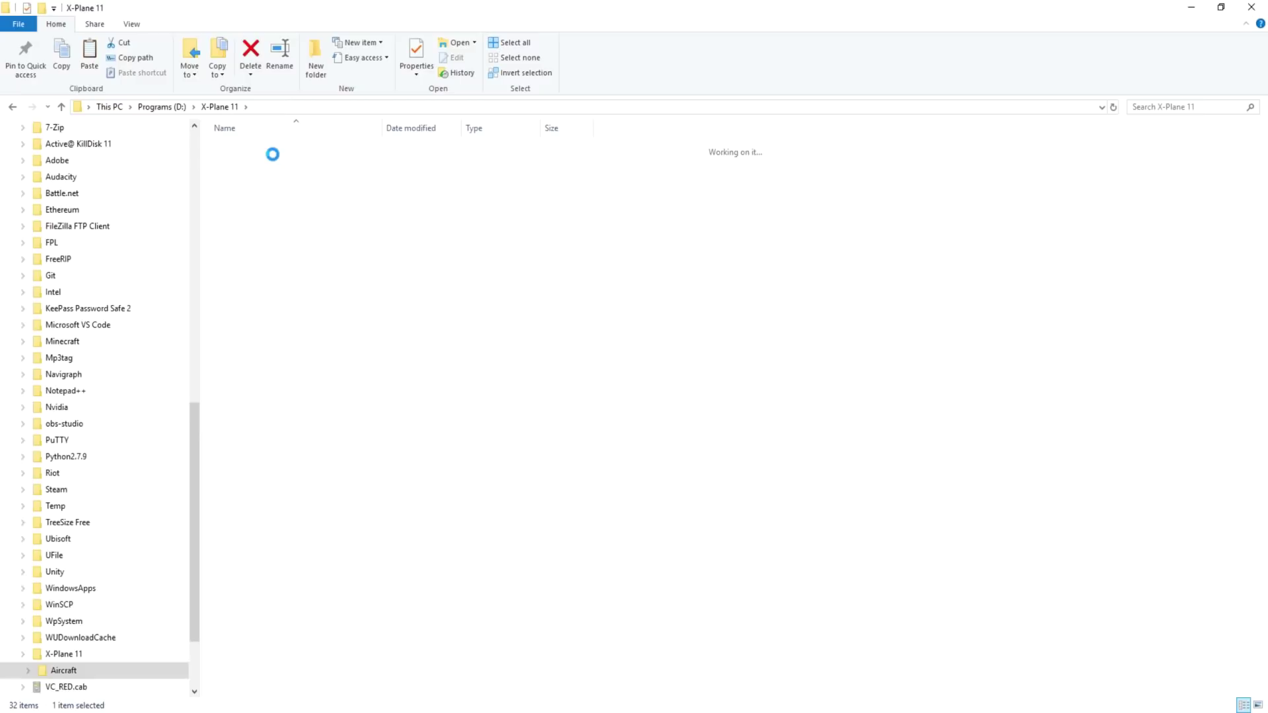
{"action": "right_click", "coordinate": [313, 246]}
{"action": "left_click", "coordinate": [350, 337]}
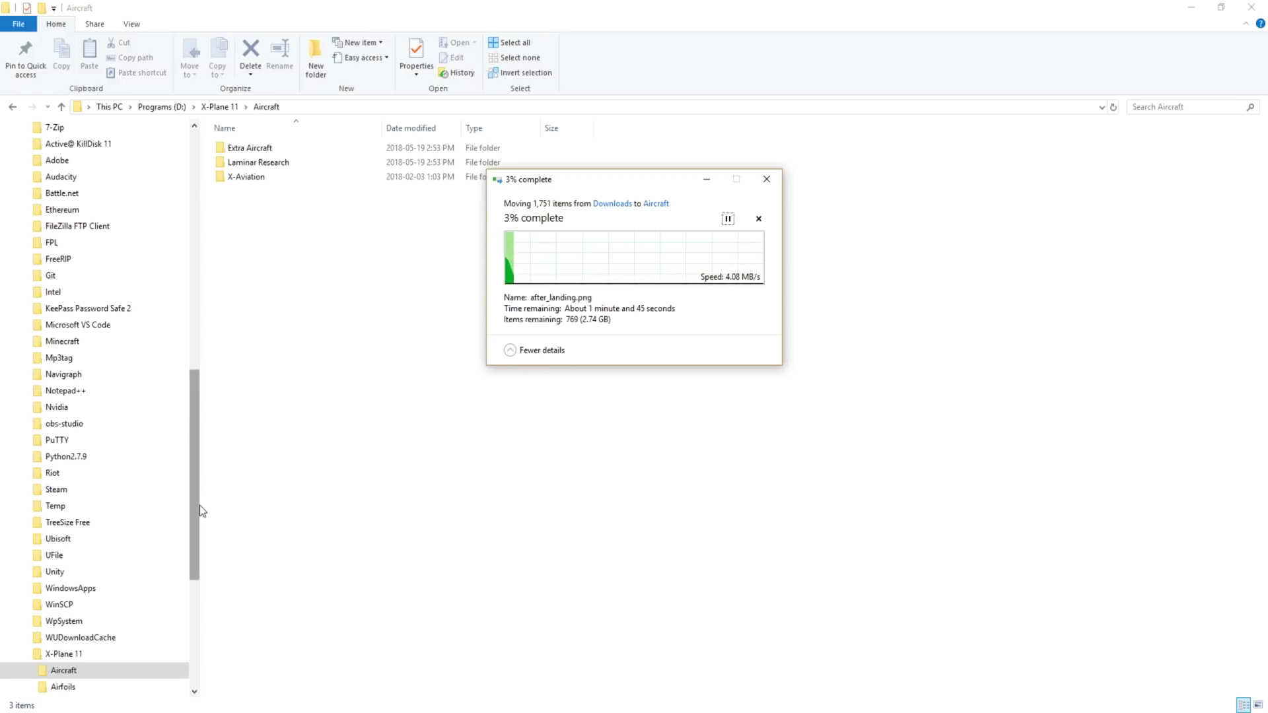
{"action": "left_click_drag", "start_coordinate": [193, 510], "coordinate": [204, 269]}
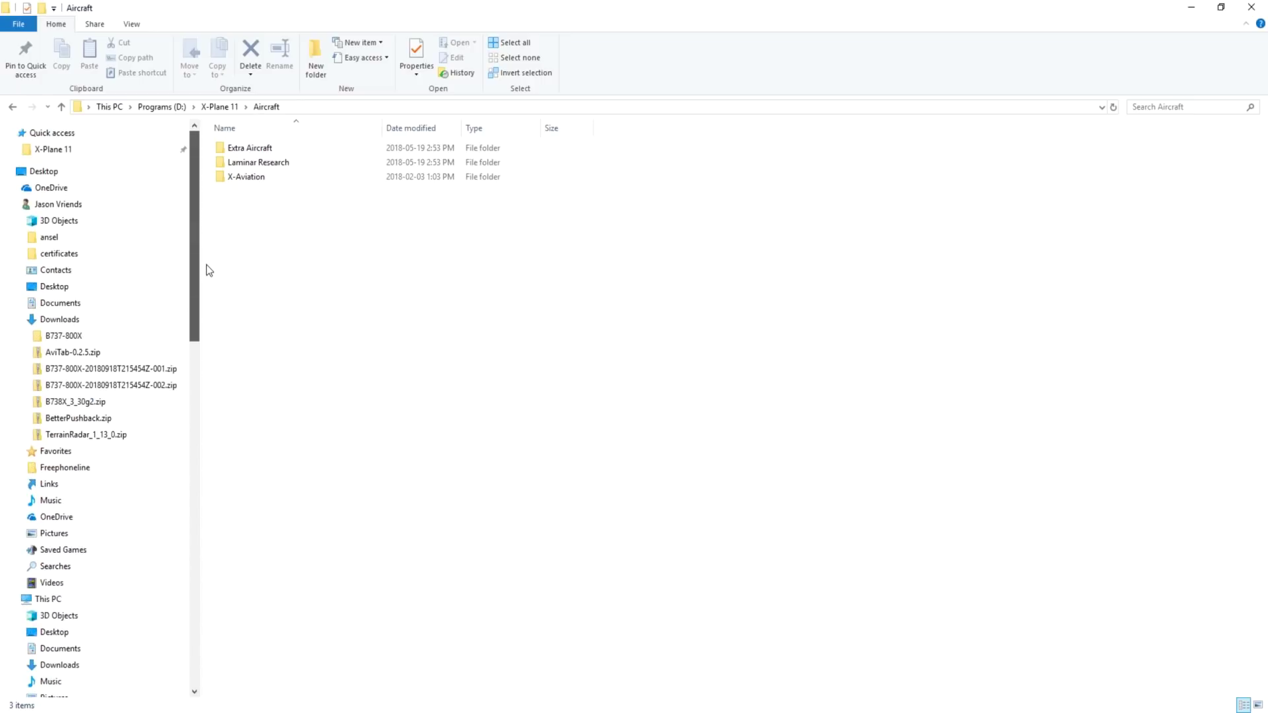
Copy the AviTab folder out of AviTab-0.2.5.zip into Downloads
{"action": "left_click", "coordinate": [89, 316]}
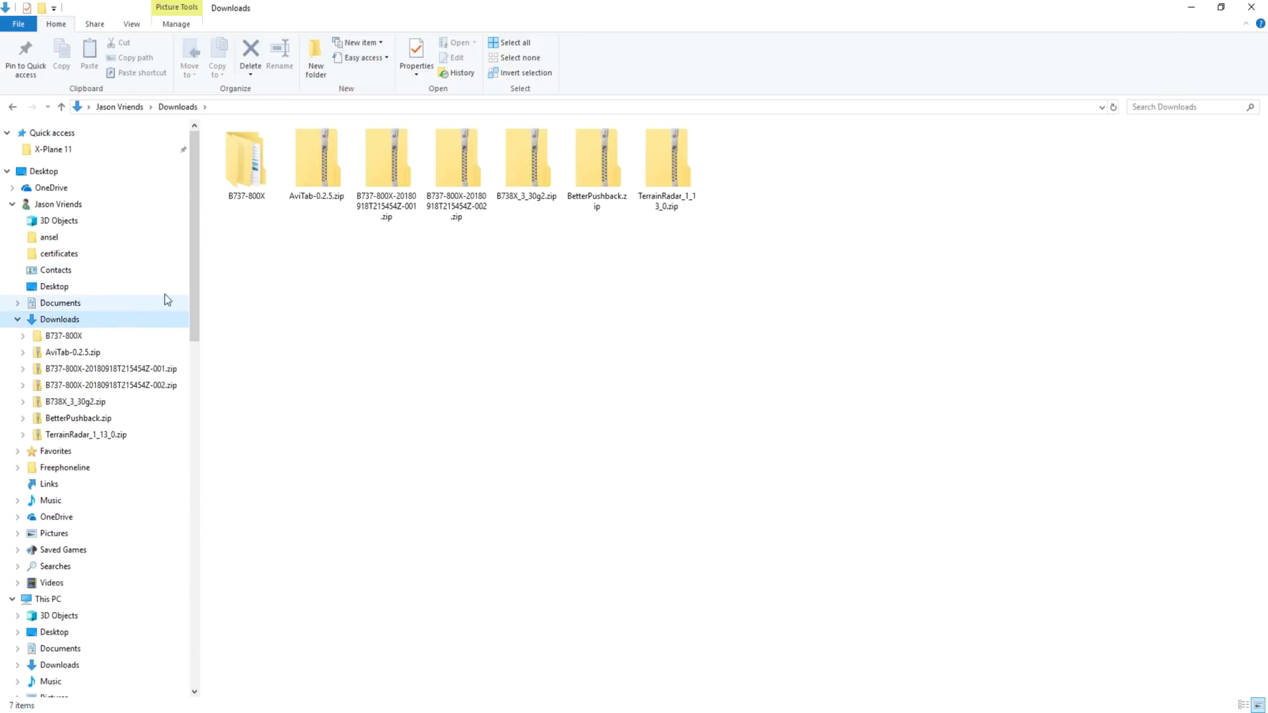
{"action": "double_click", "coordinate": [314, 161]}
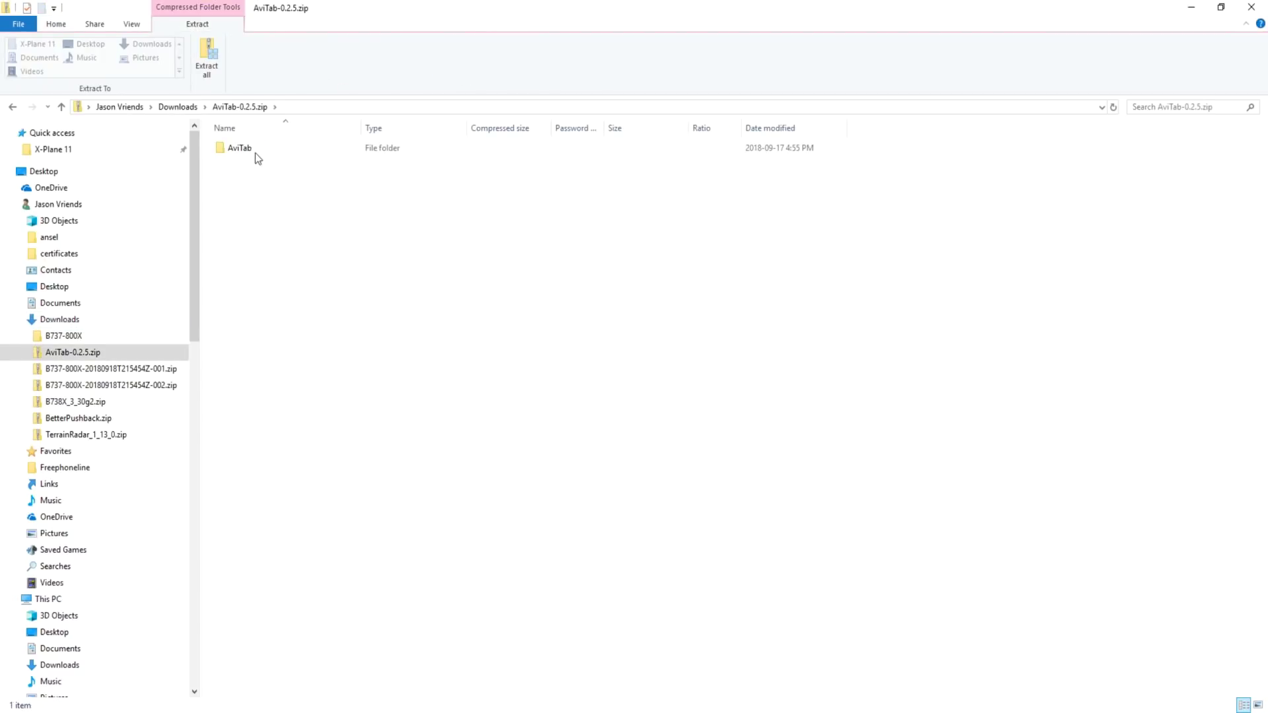
{"action": "right_click", "coordinate": [251, 153]}
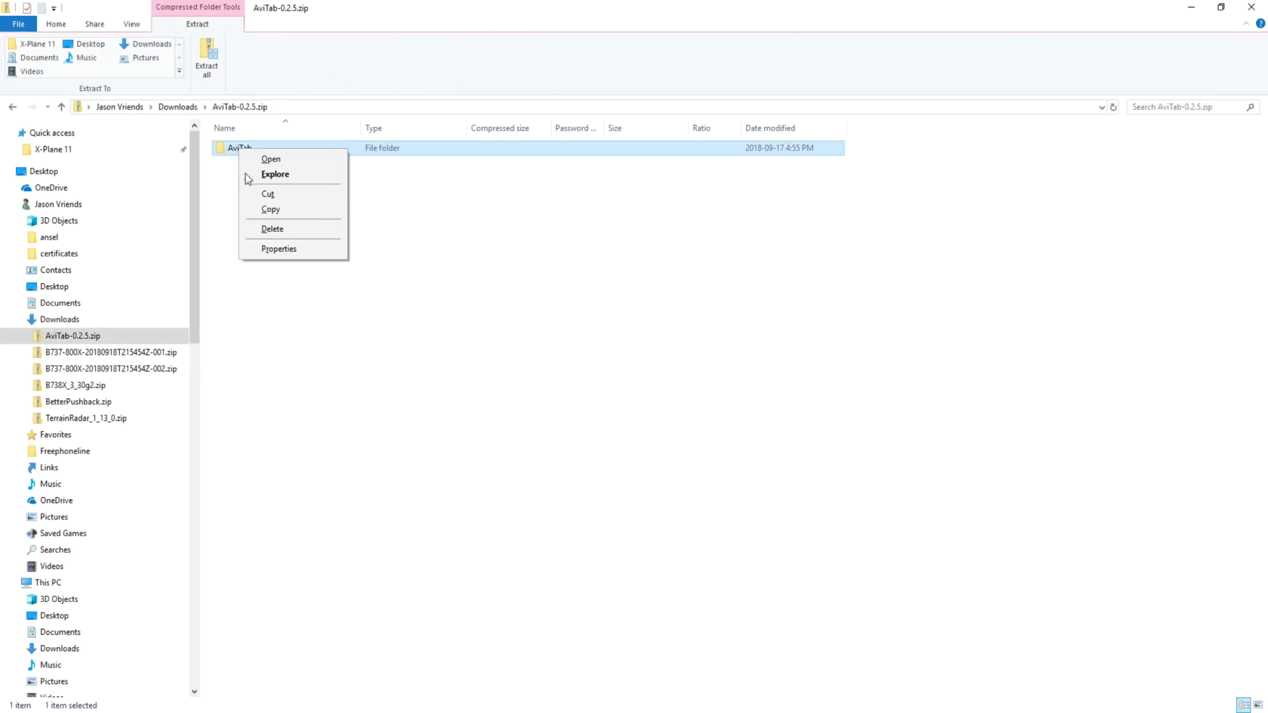
{"action": "left_click", "coordinate": [276, 208]}
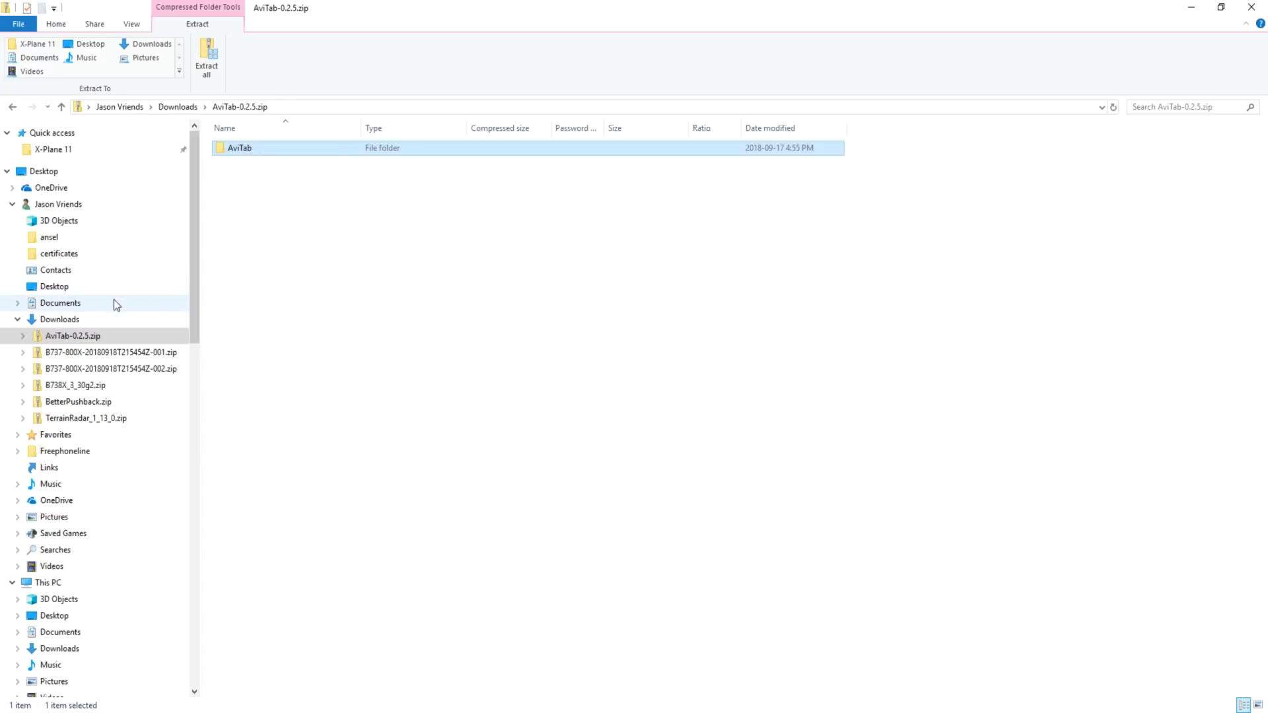
{"action": "left_click", "coordinate": [97, 317]}
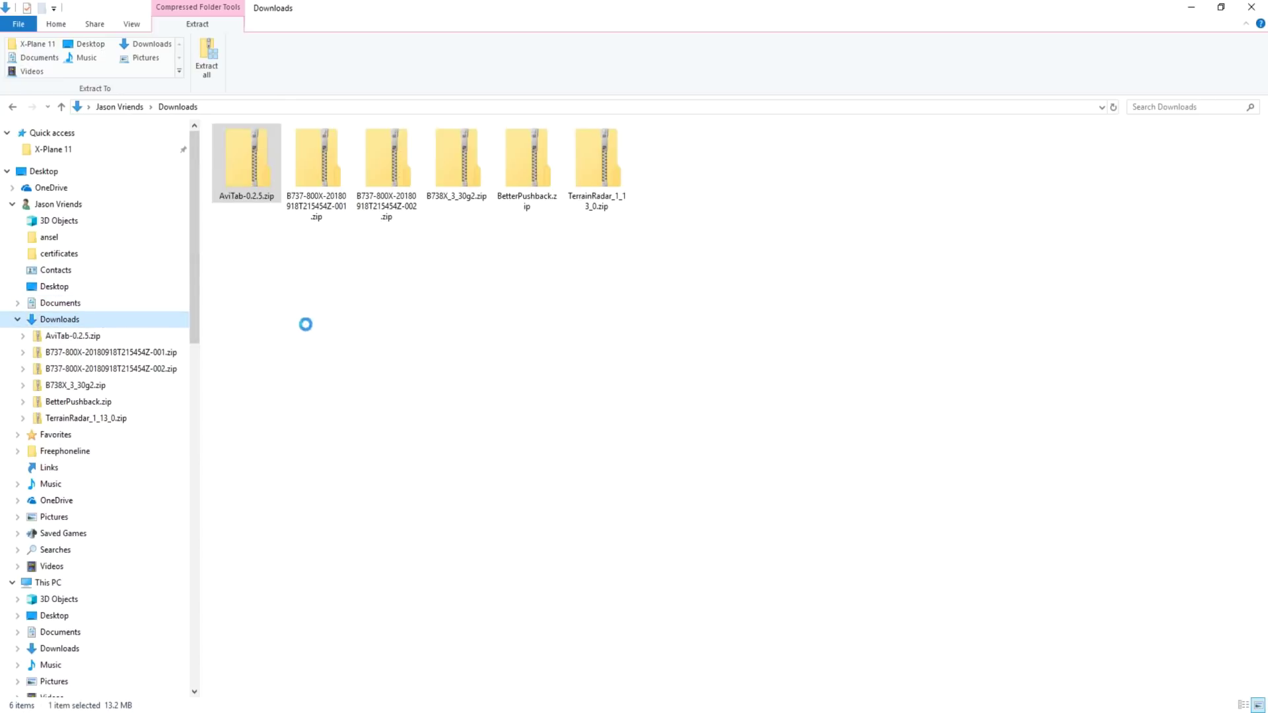
{"action": "right_click", "coordinate": [342, 329]}
{"action": "left_click", "coordinate": [369, 422]}
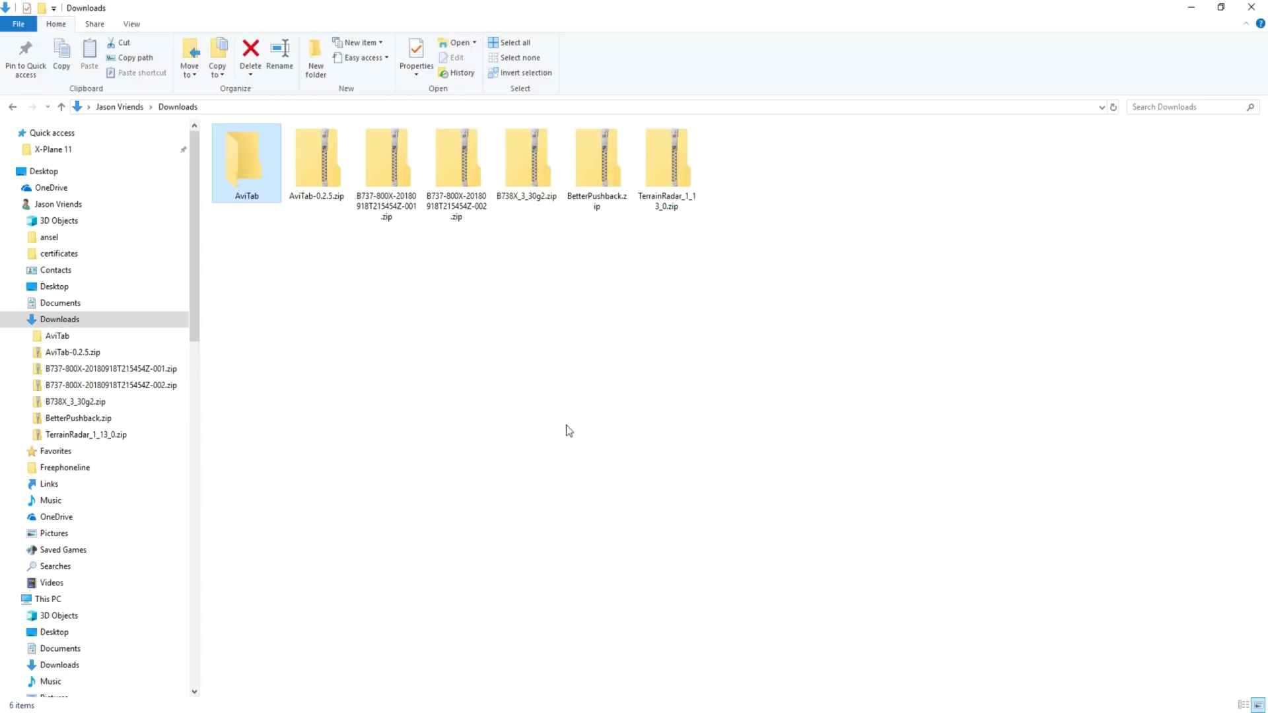
Copy the BetterPushback folder out of BetterPushback.zip into Downloads
{"action": "left_click", "coordinate": [620, 159]}
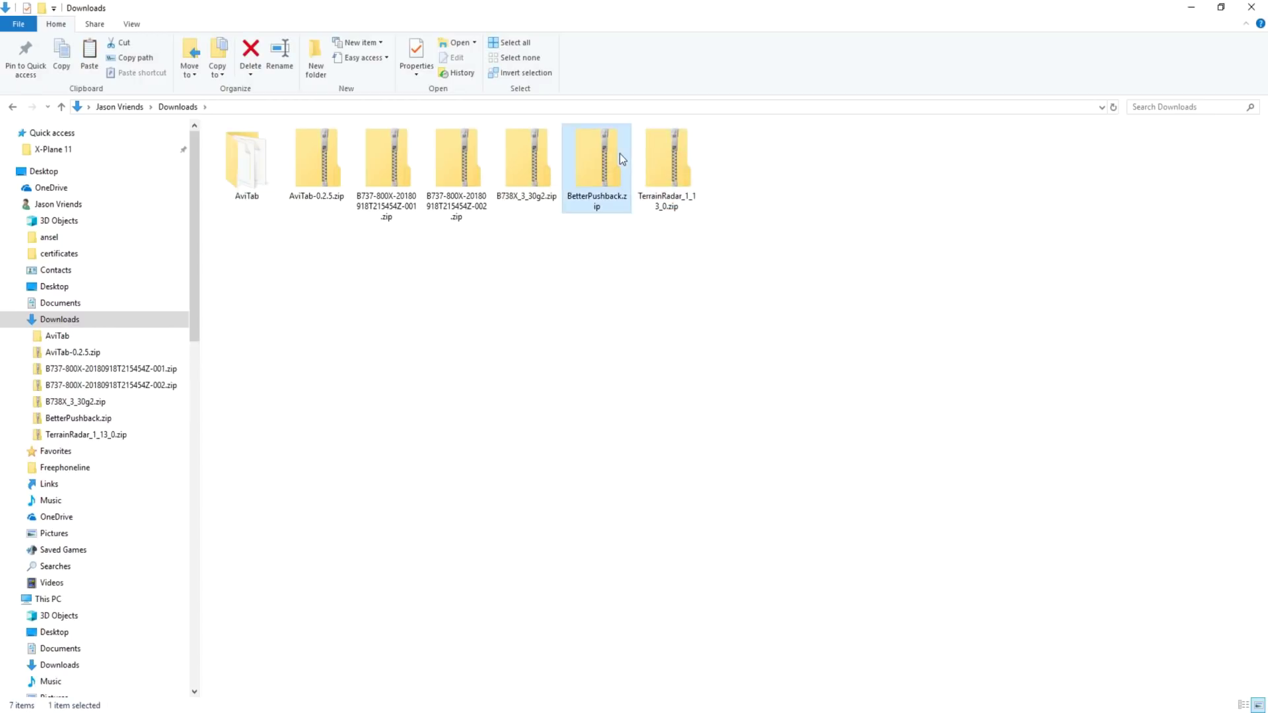
{"action": "double_click", "coordinate": [620, 158]}
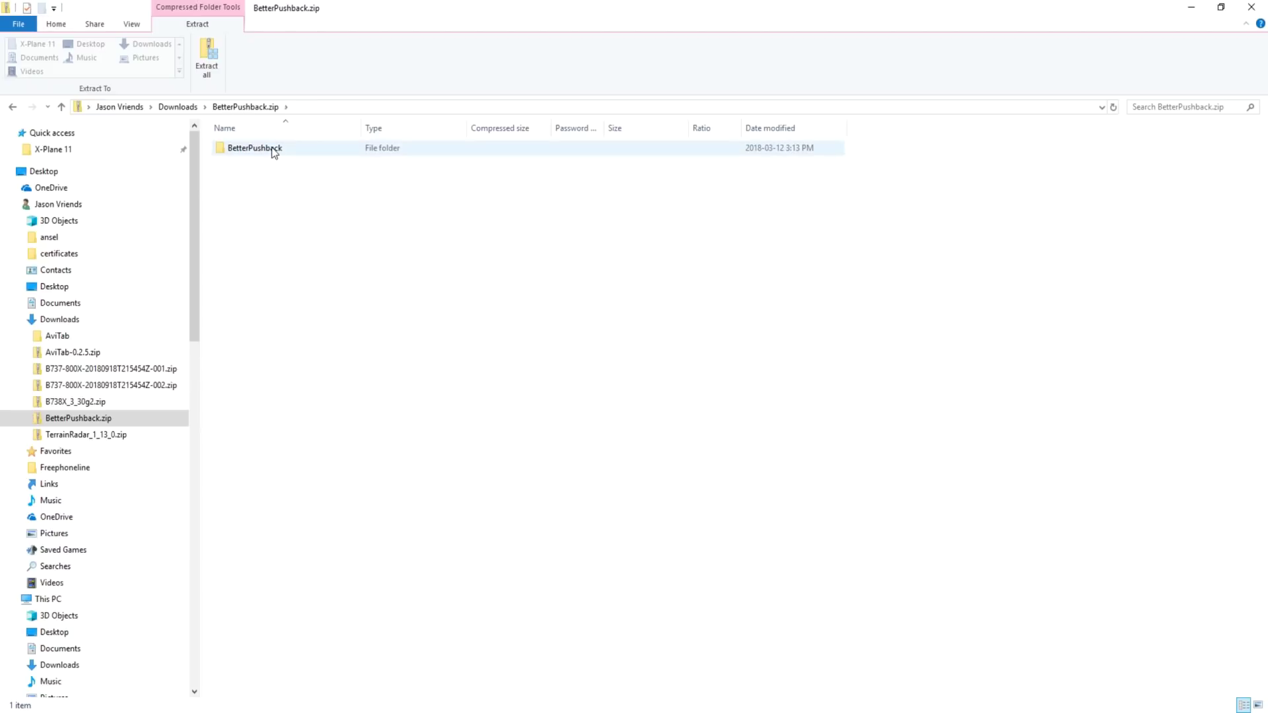
{"action": "right_click", "coordinate": [270, 148]}
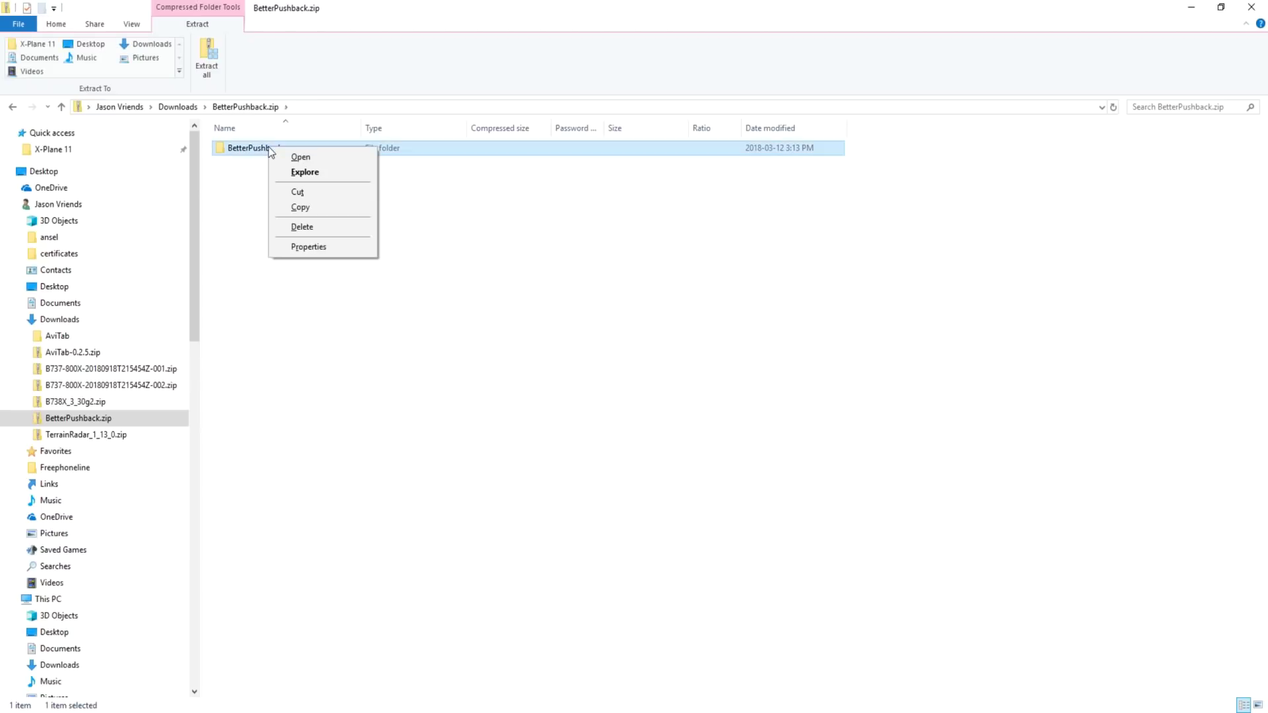
{"action": "left_click", "coordinate": [310, 205]}
{"action": "left_click", "coordinate": [100, 319]}
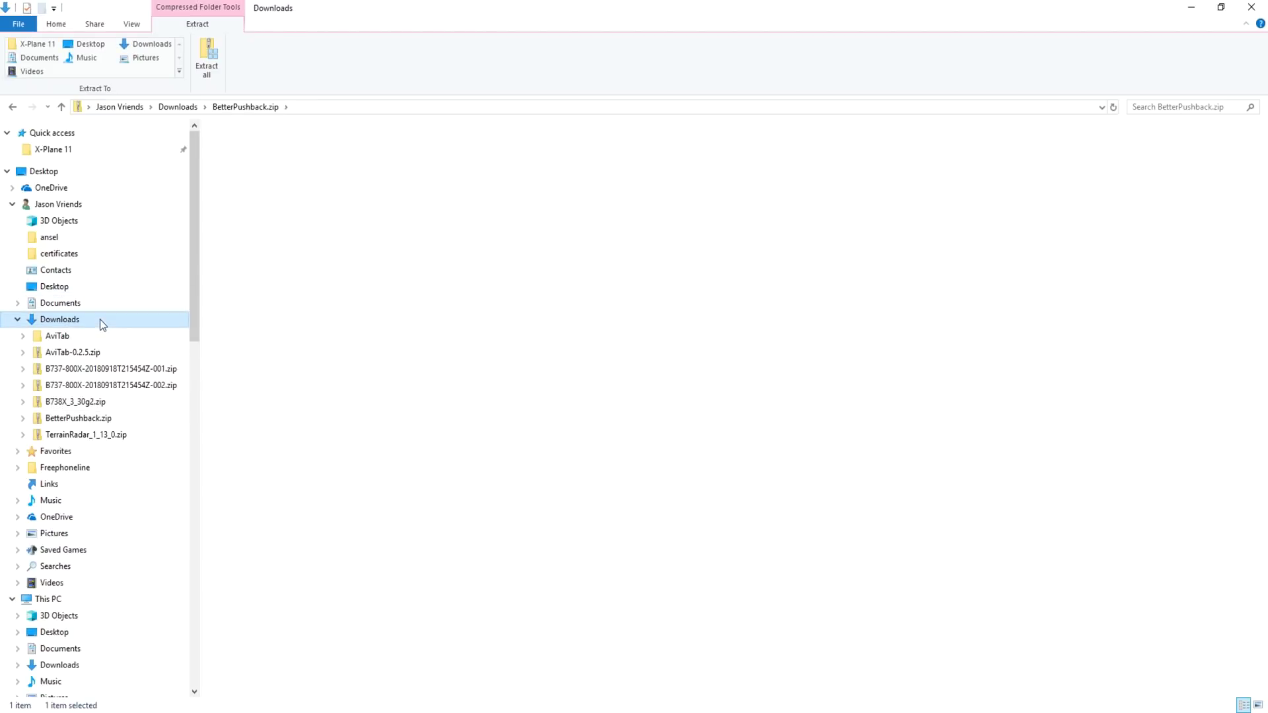
{"action": "right_click", "coordinate": [356, 331]}
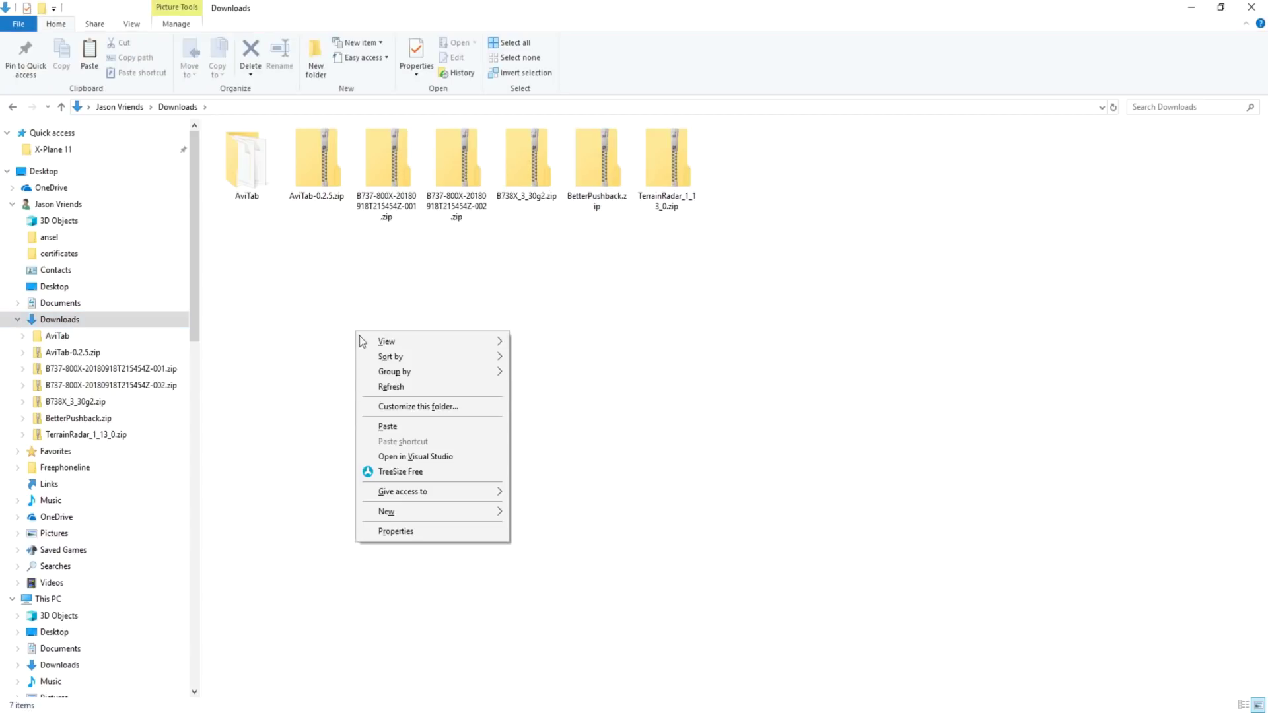
{"action": "left_click", "coordinate": [401, 426]}
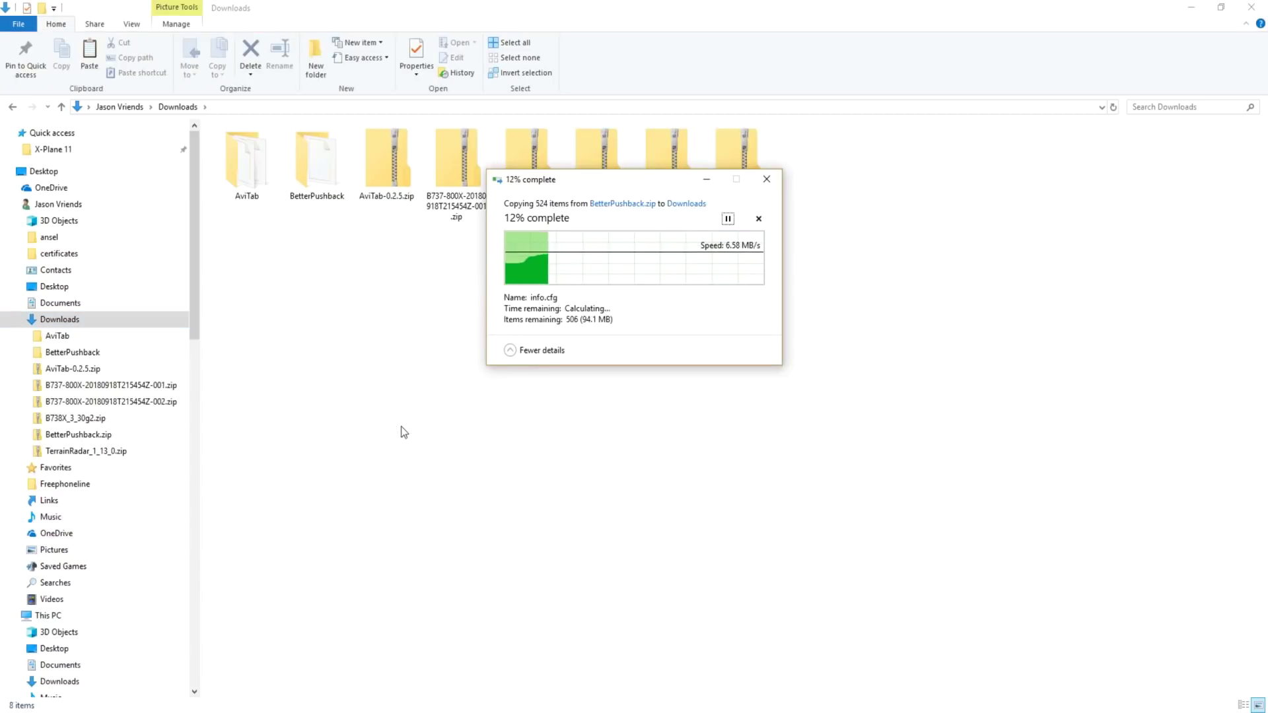
Copy the TerrainRadar folder out of TerrainRadar_1_13_0.zip into Downloads
{"action": "double_click", "coordinate": [736, 159]}
{"action": "left_click", "coordinate": [266, 147]}
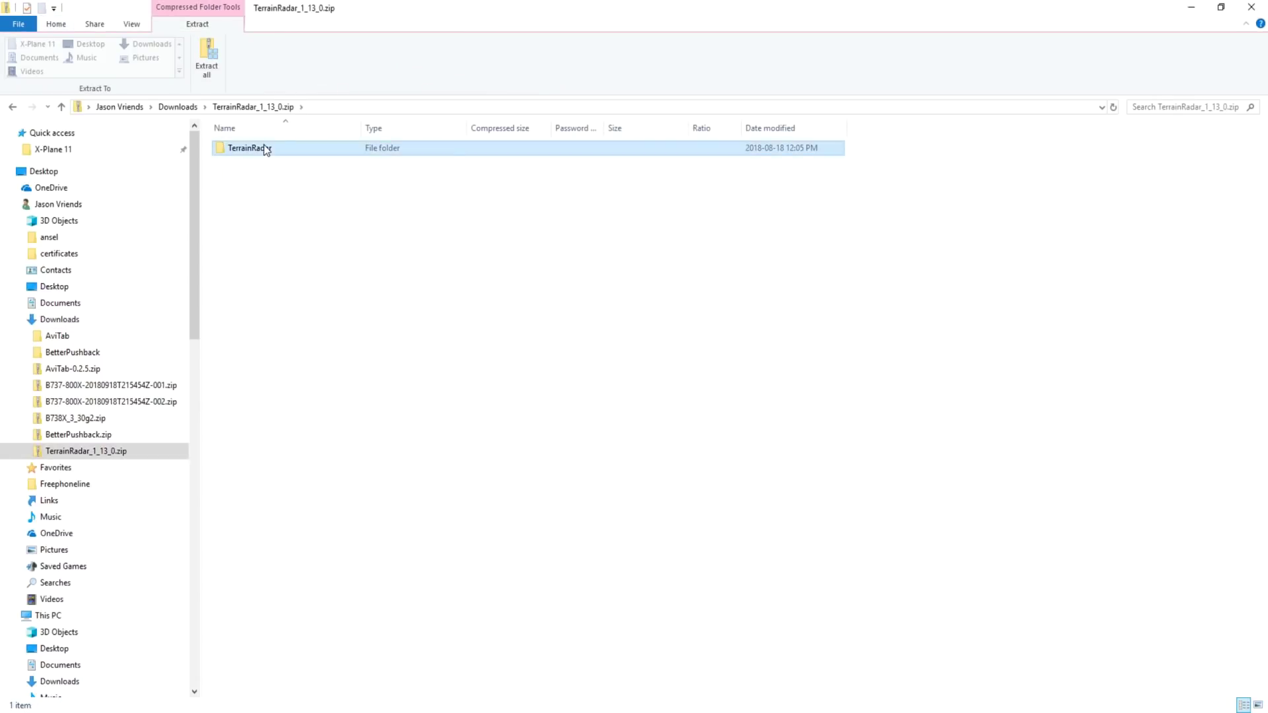
{"action": "right_click", "coordinate": [268, 145]}
{"action": "left_click", "coordinate": [308, 202]}
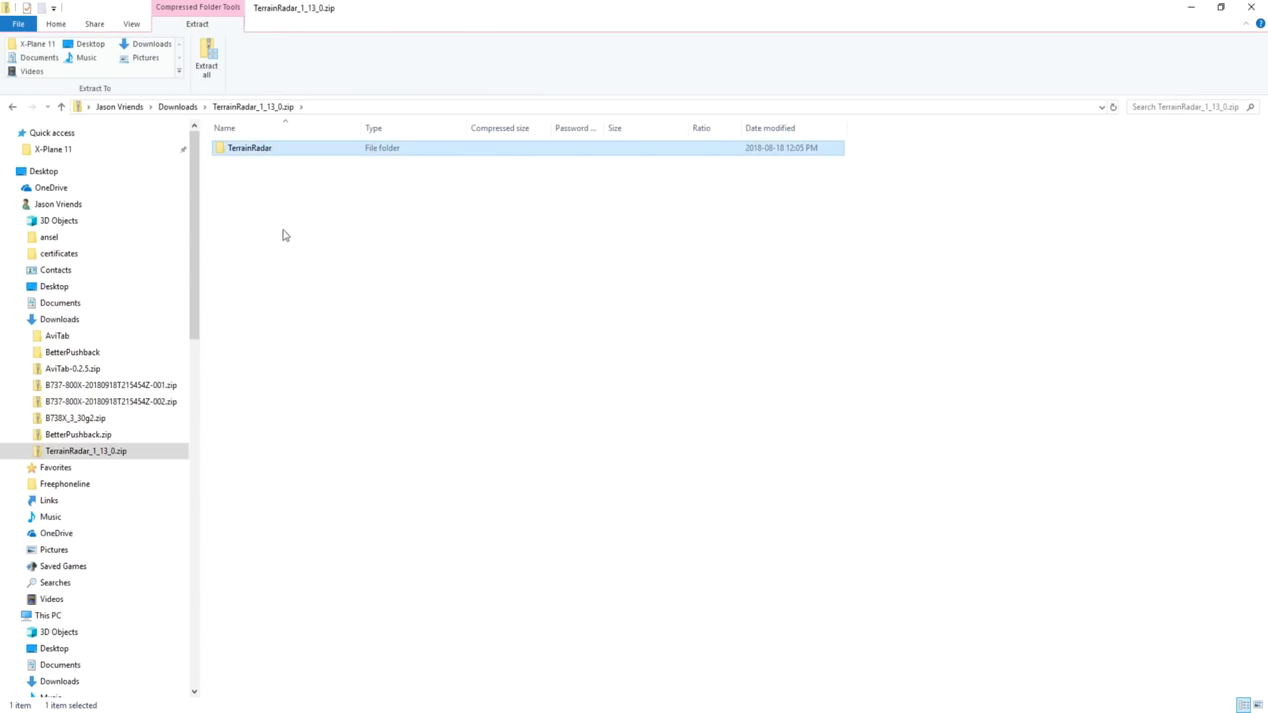
{"action": "left_click", "coordinate": [109, 325]}
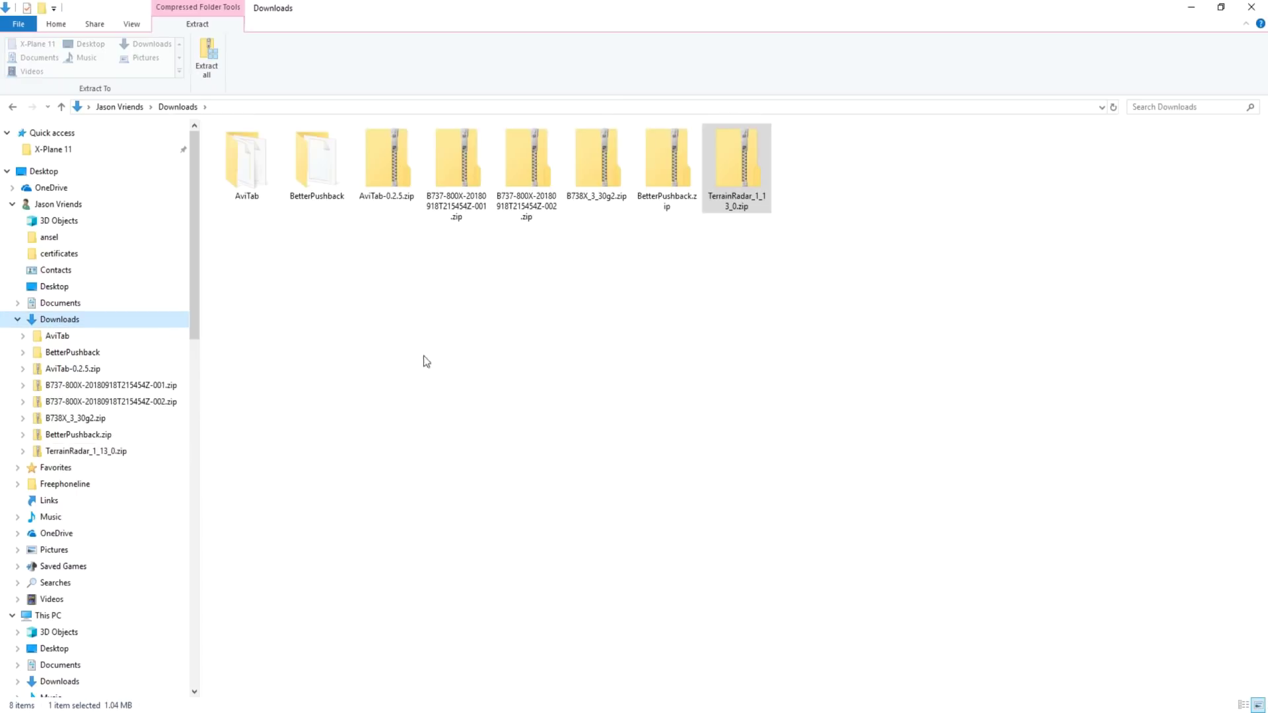
{"action": "right_click", "coordinate": [441, 355]}
{"action": "left_click", "coordinate": [493, 447]}
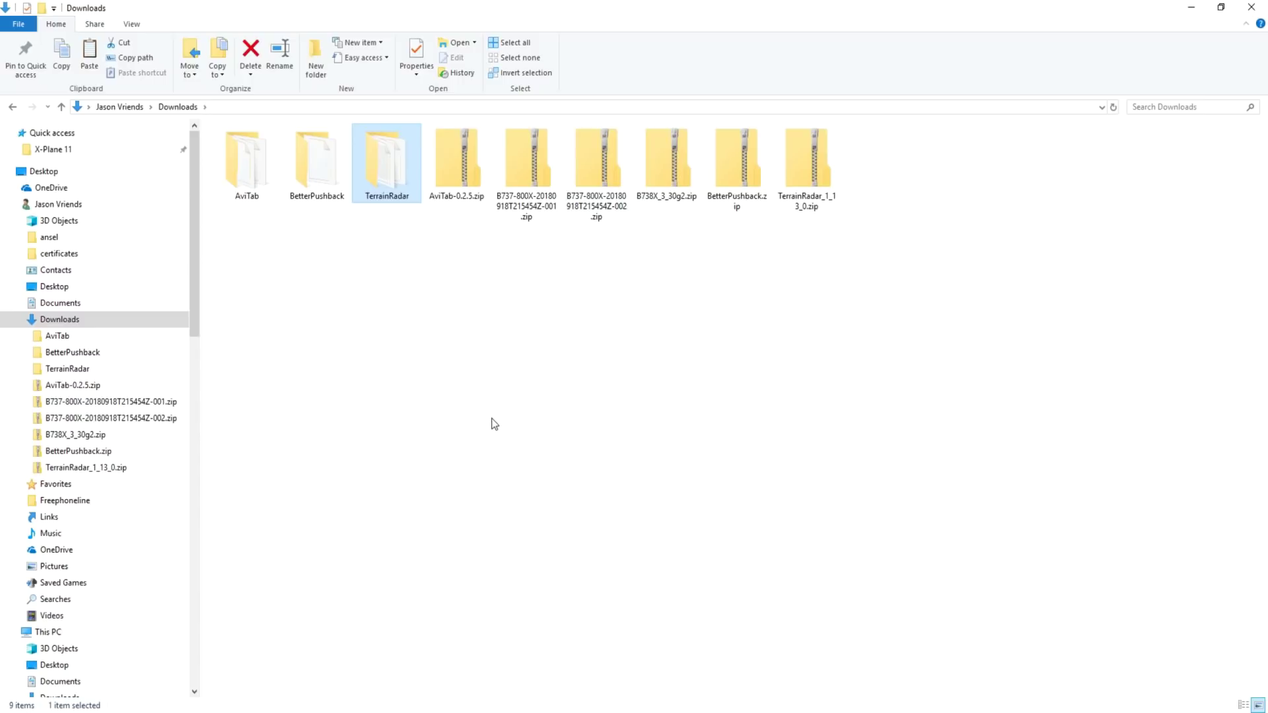
{"action": "left_click", "coordinate": [491, 418]}
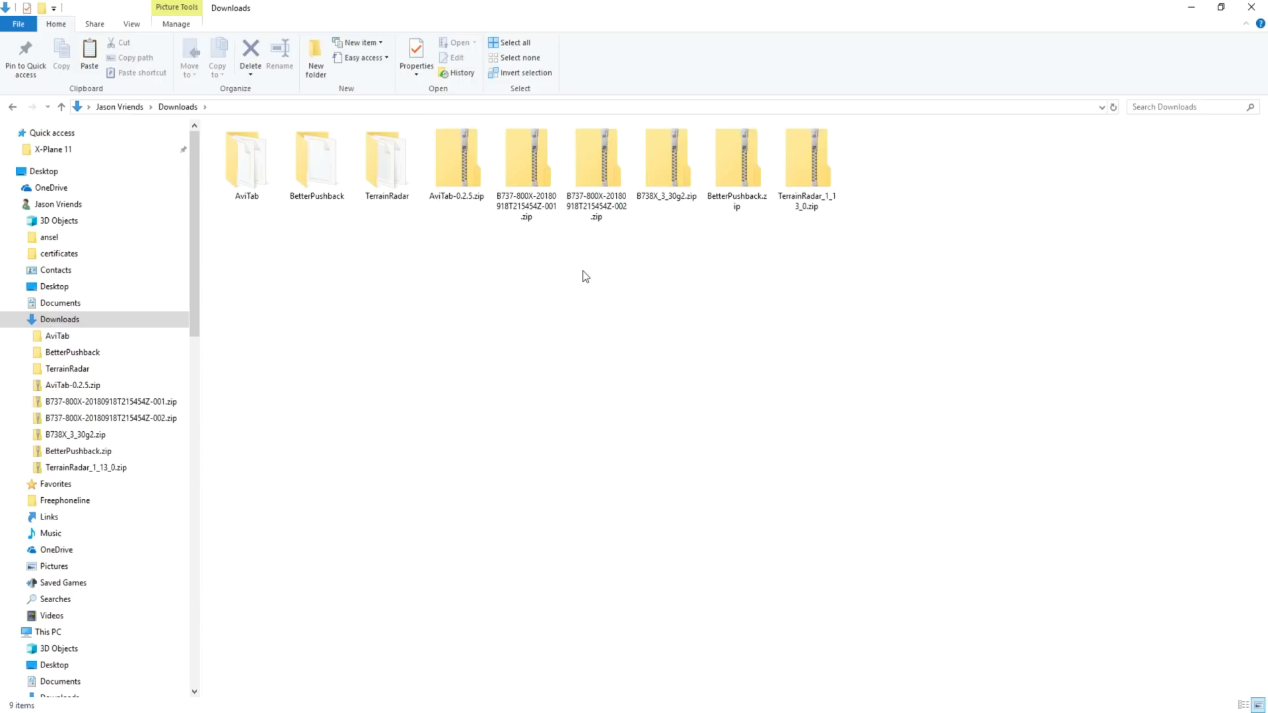
Cut AviTab, BetterPushback and TerrainRadar and paste them into X-Plane 11\Resources\plugins
{"action": "left_click_drag", "start_coordinate": [356, 193], "coordinate": [243, 134]}
{"action": "right_click", "coordinate": [325, 162]}
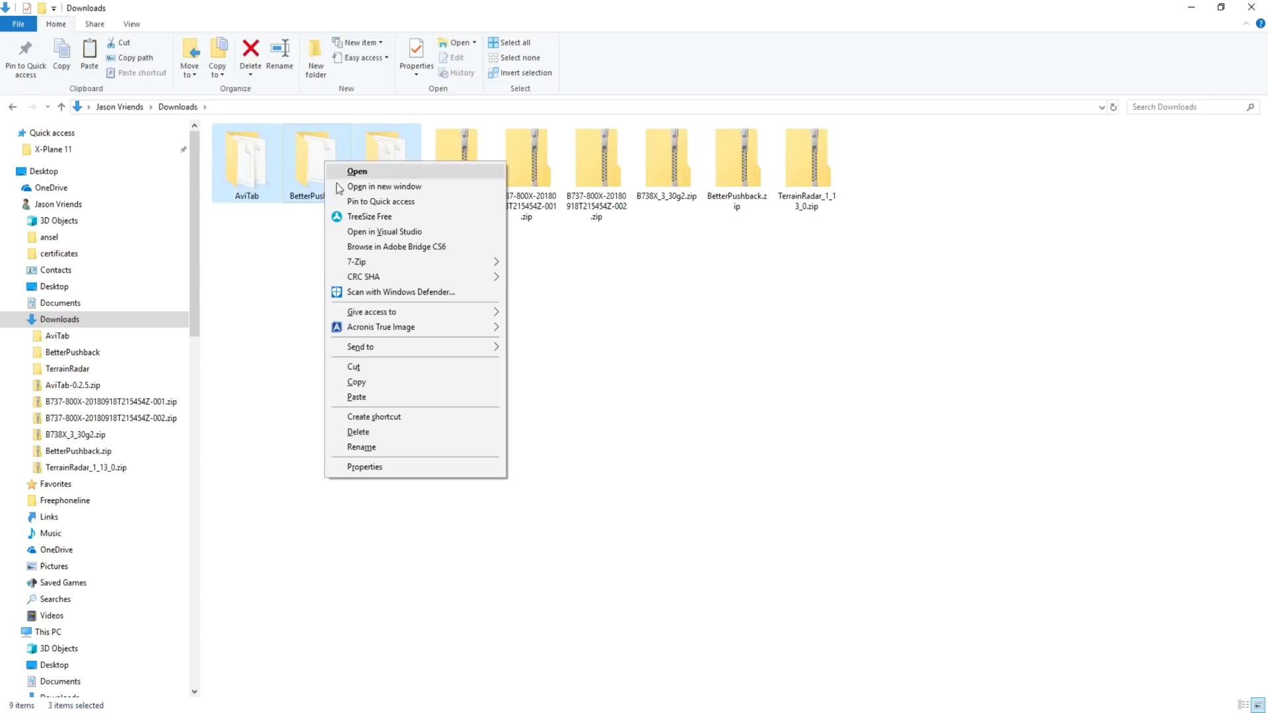
{"action": "left_click", "coordinate": [378, 368]}
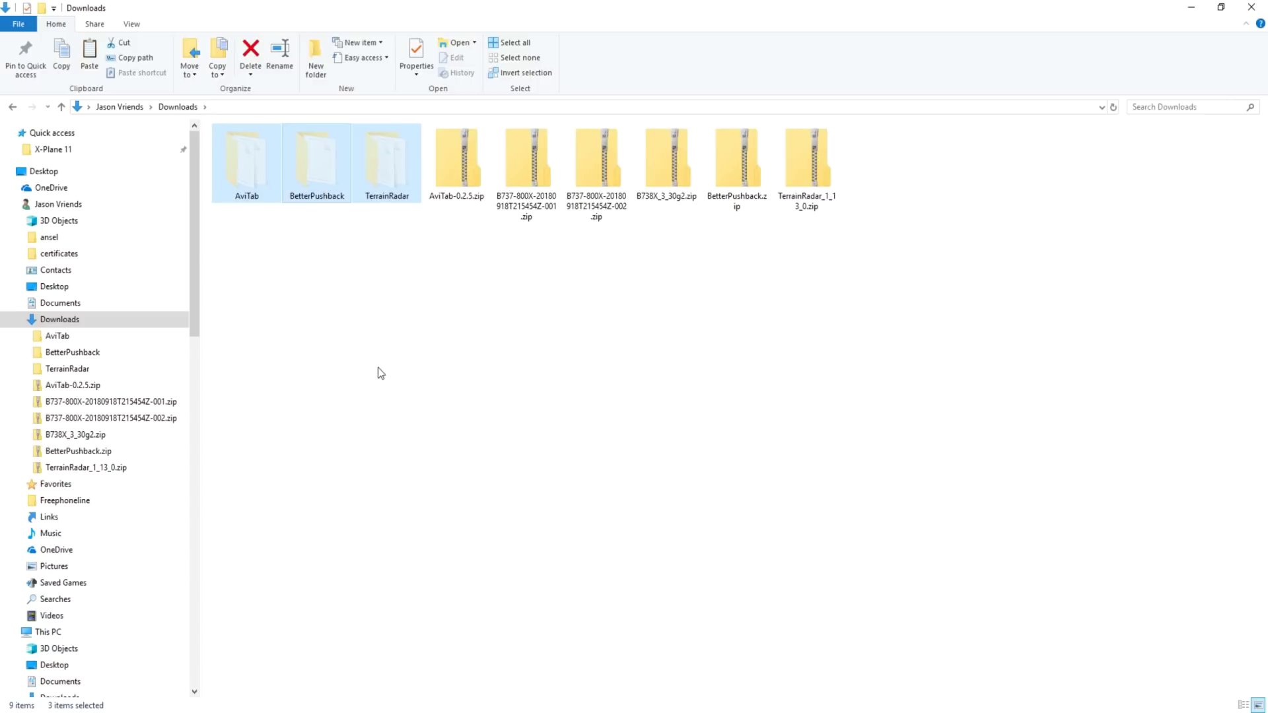
{"action": "left_click", "coordinate": [58, 150]}
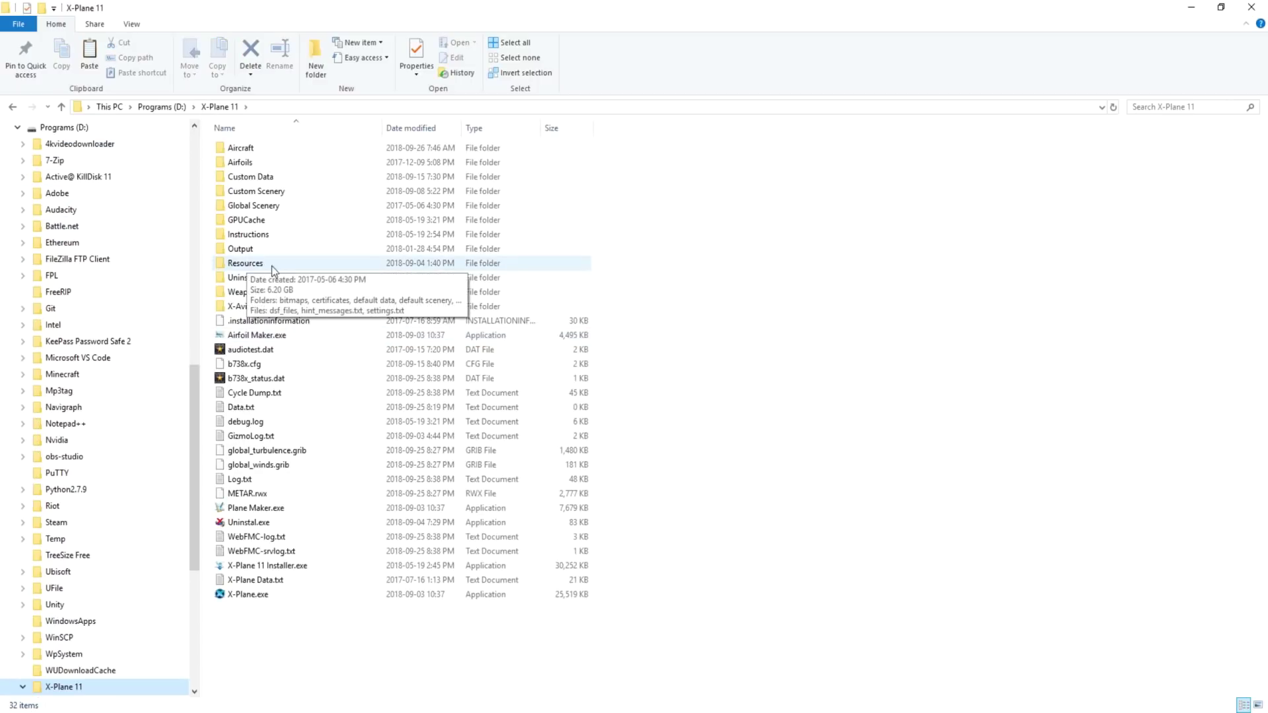
{"action": "double_click", "coordinate": [291, 266]}
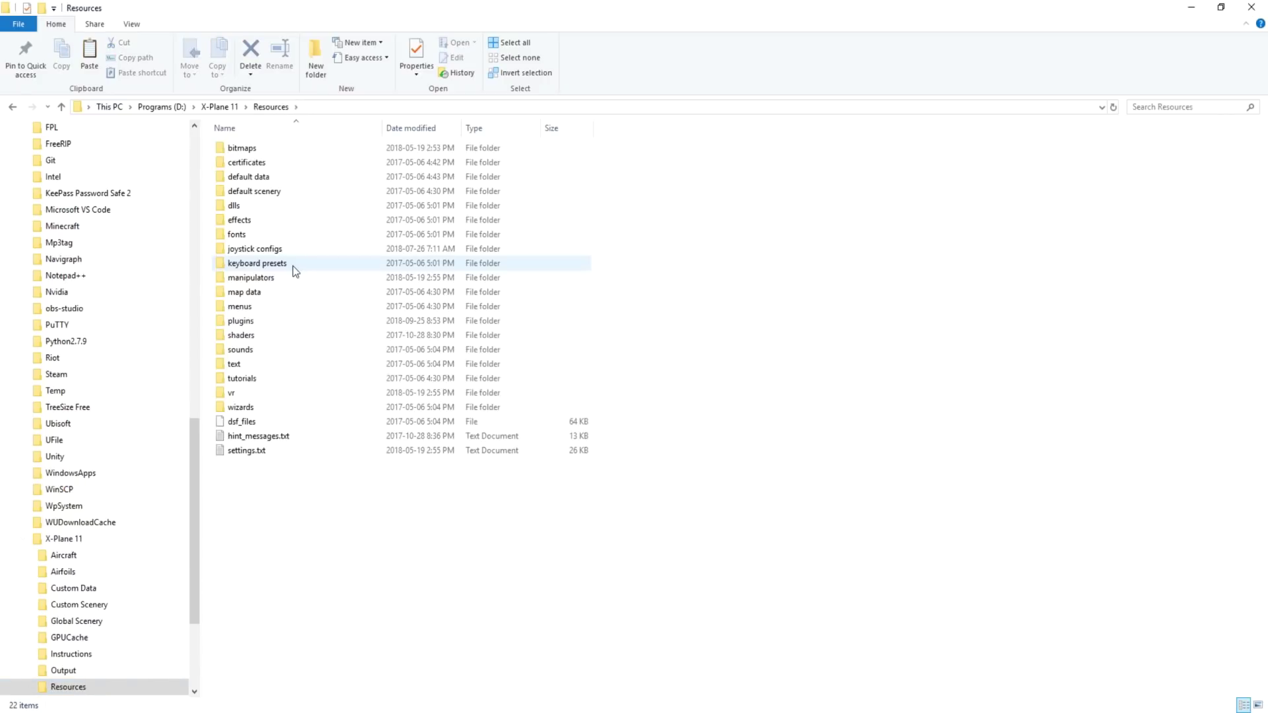
{"action": "double_click", "coordinate": [274, 319]}
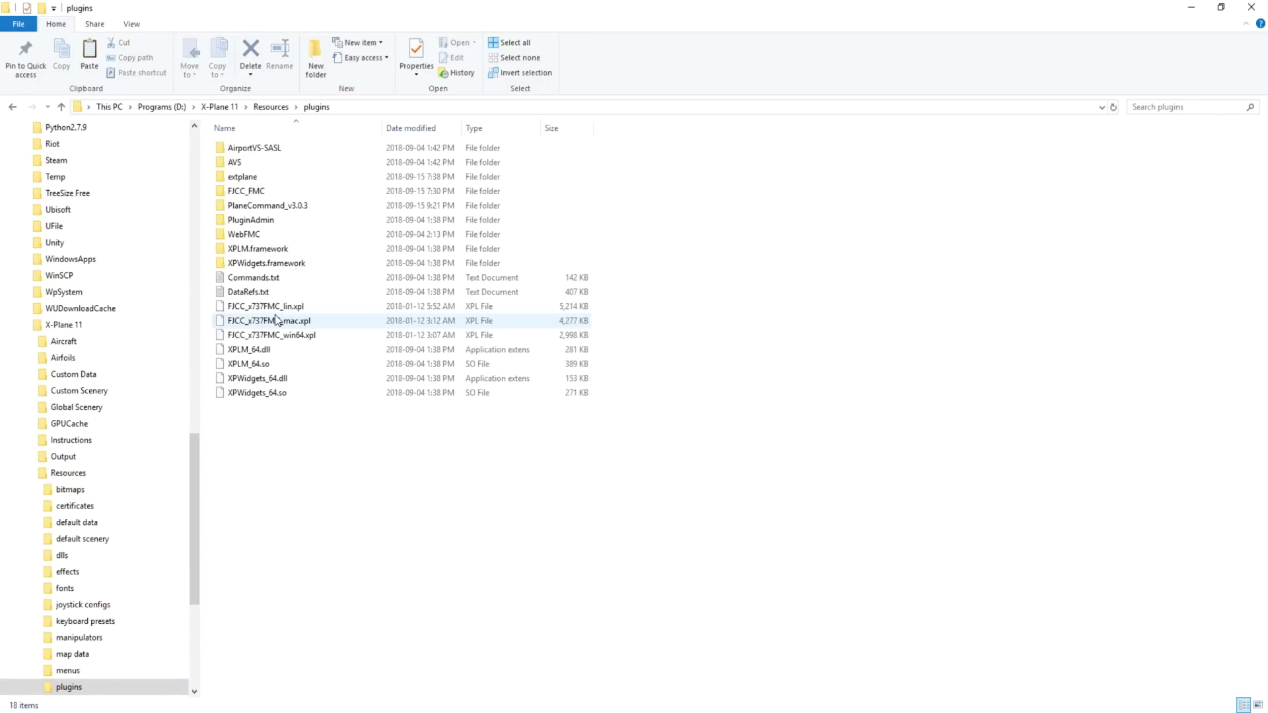
{"action": "right_click", "coordinate": [334, 483]}
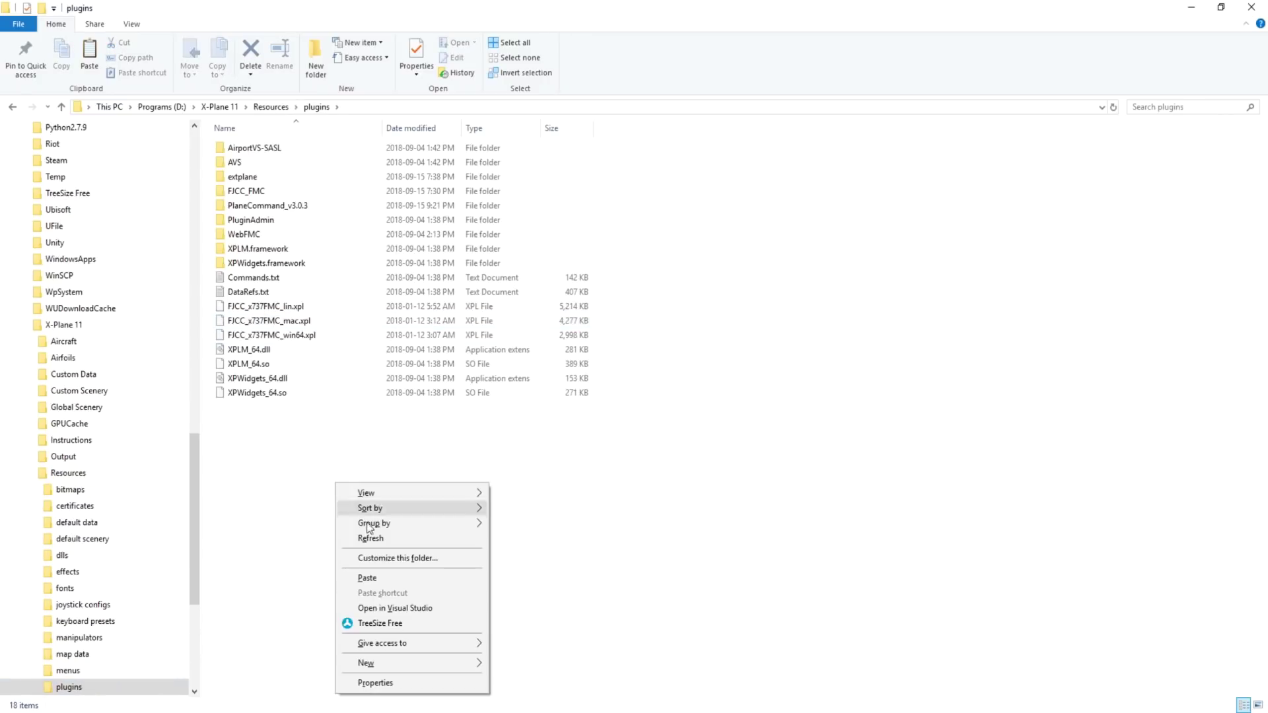
{"action": "left_click", "coordinate": [384, 574]}
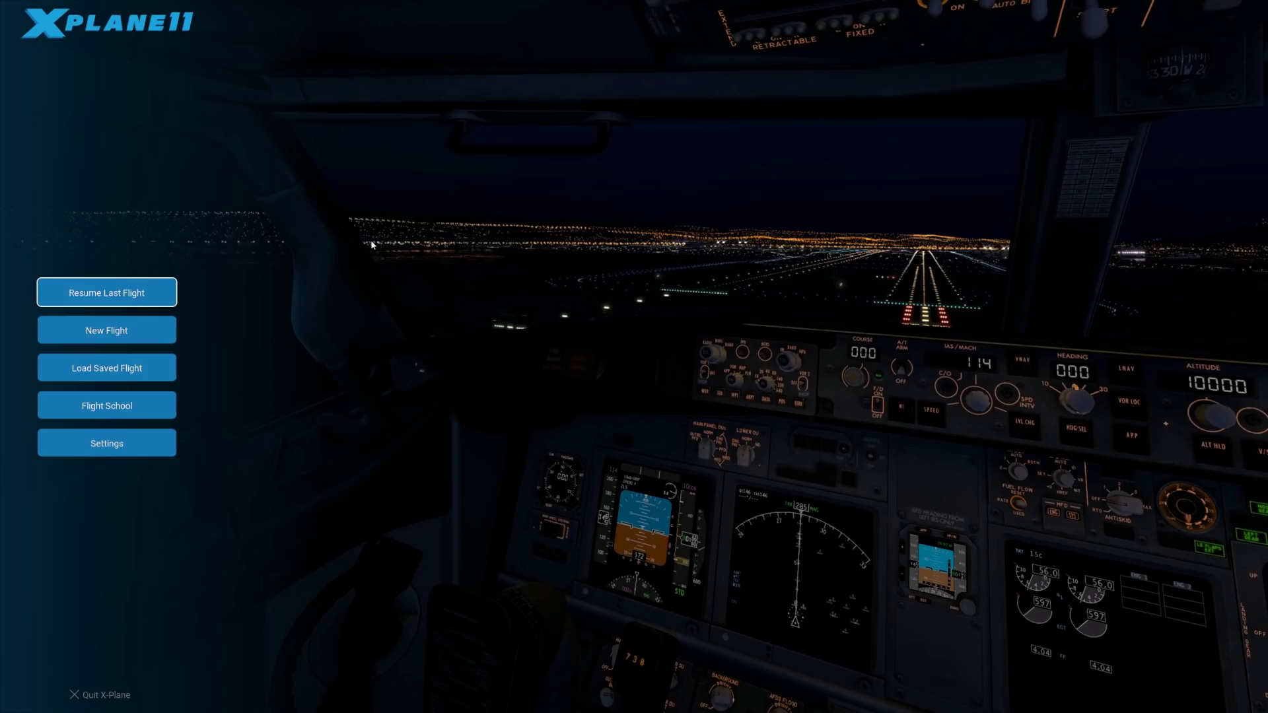
Begin a new flight and pick the Boeing 737-800X over the stock 737-800
{"action": "left_click", "coordinate": [153, 337]}
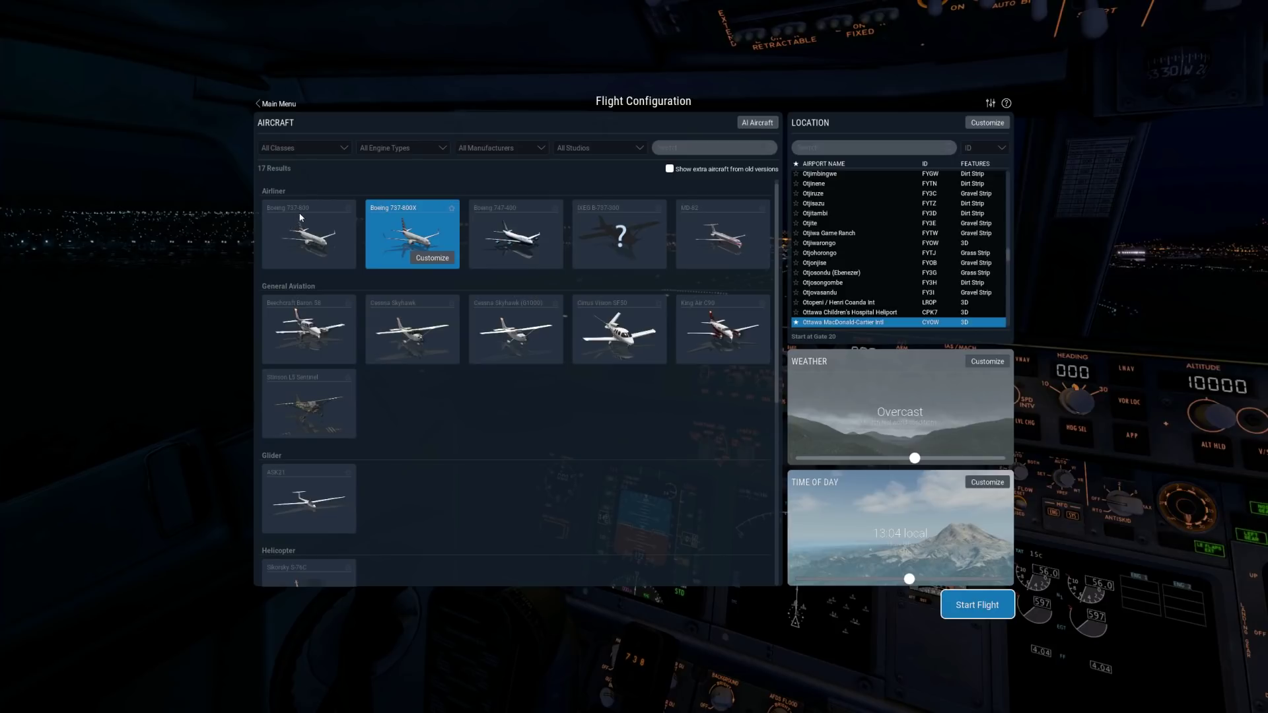
{"action": "left_click", "coordinate": [319, 232]}
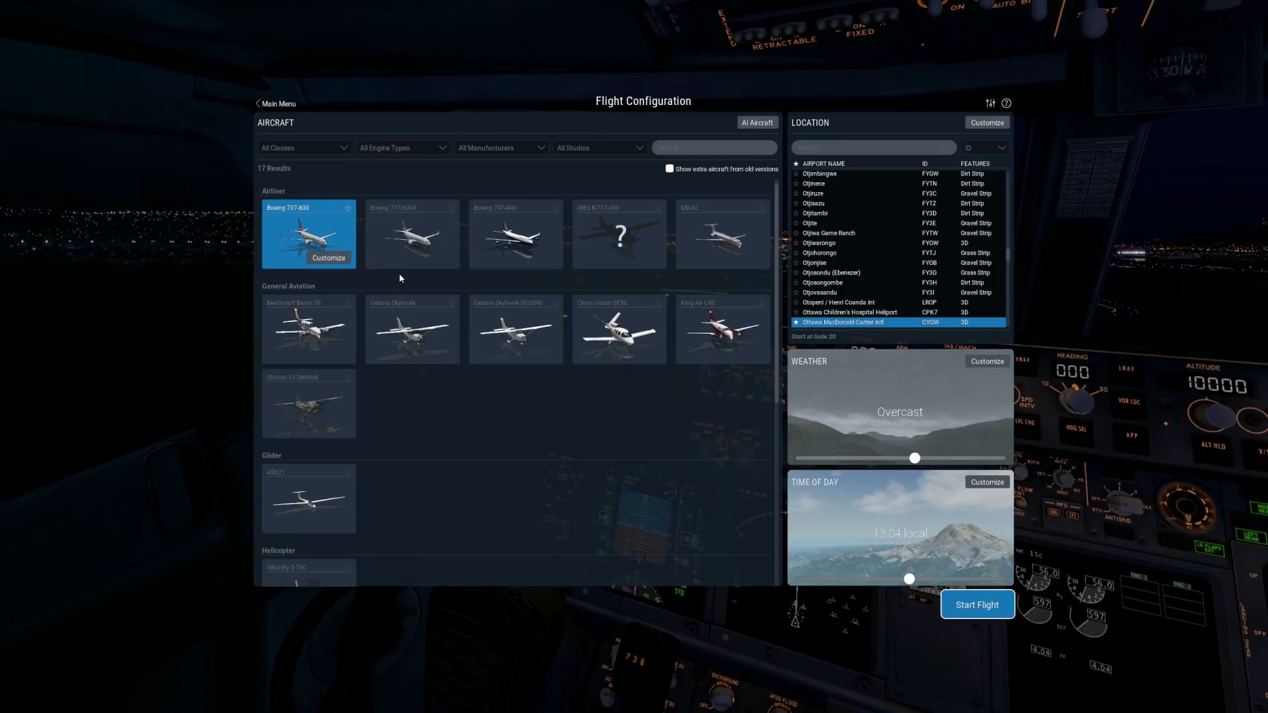
{"action": "left_click", "coordinate": [396, 235]}
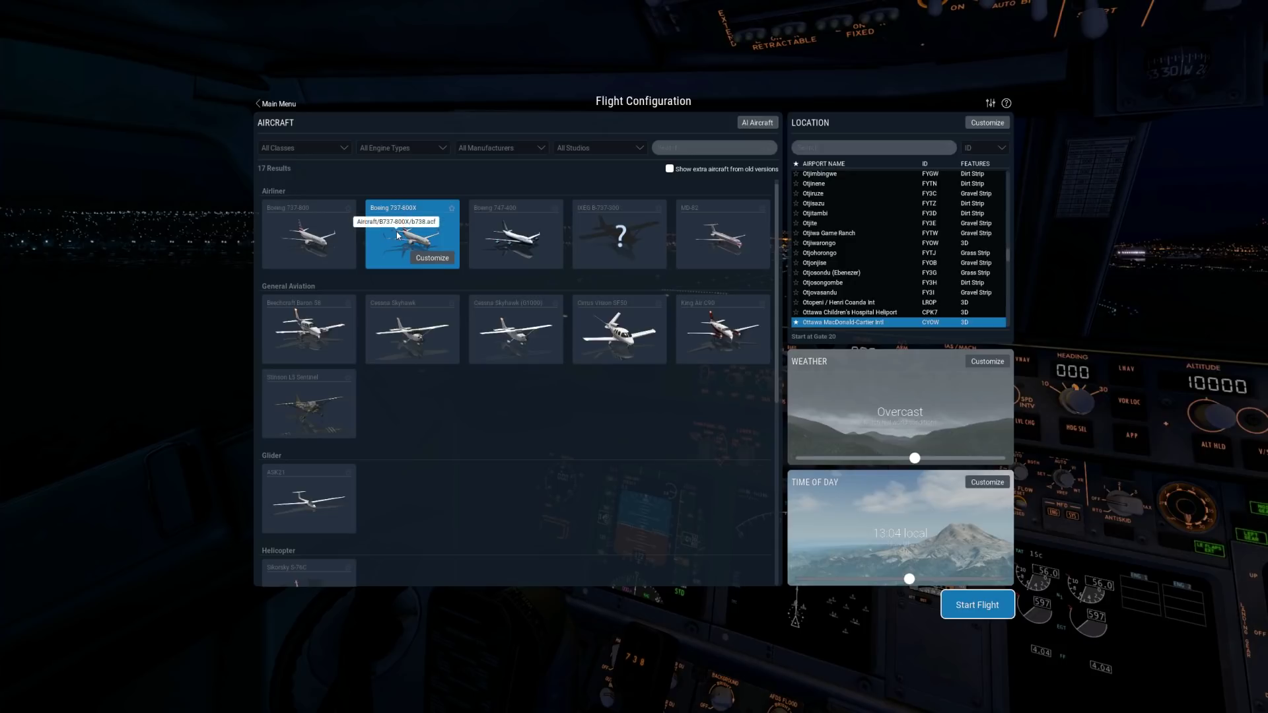
{"action": "left_click", "coordinate": [326, 235]}
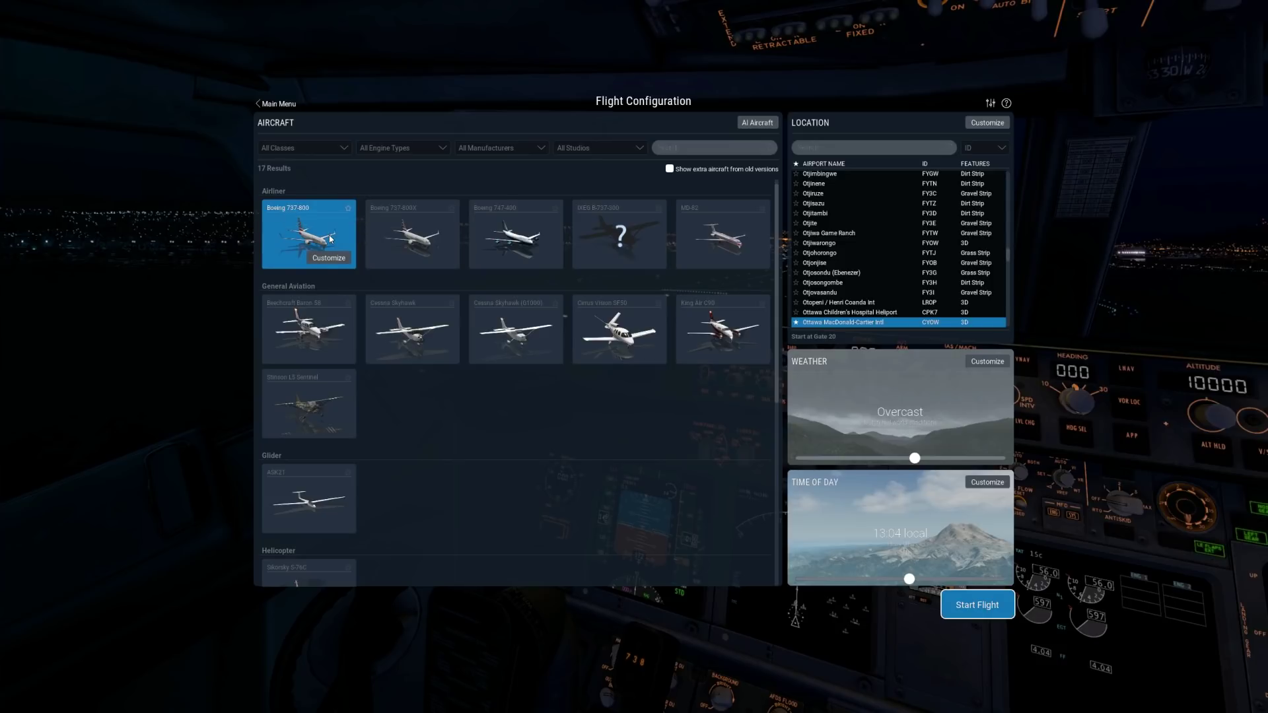
{"action": "left_click", "coordinate": [410, 247]}
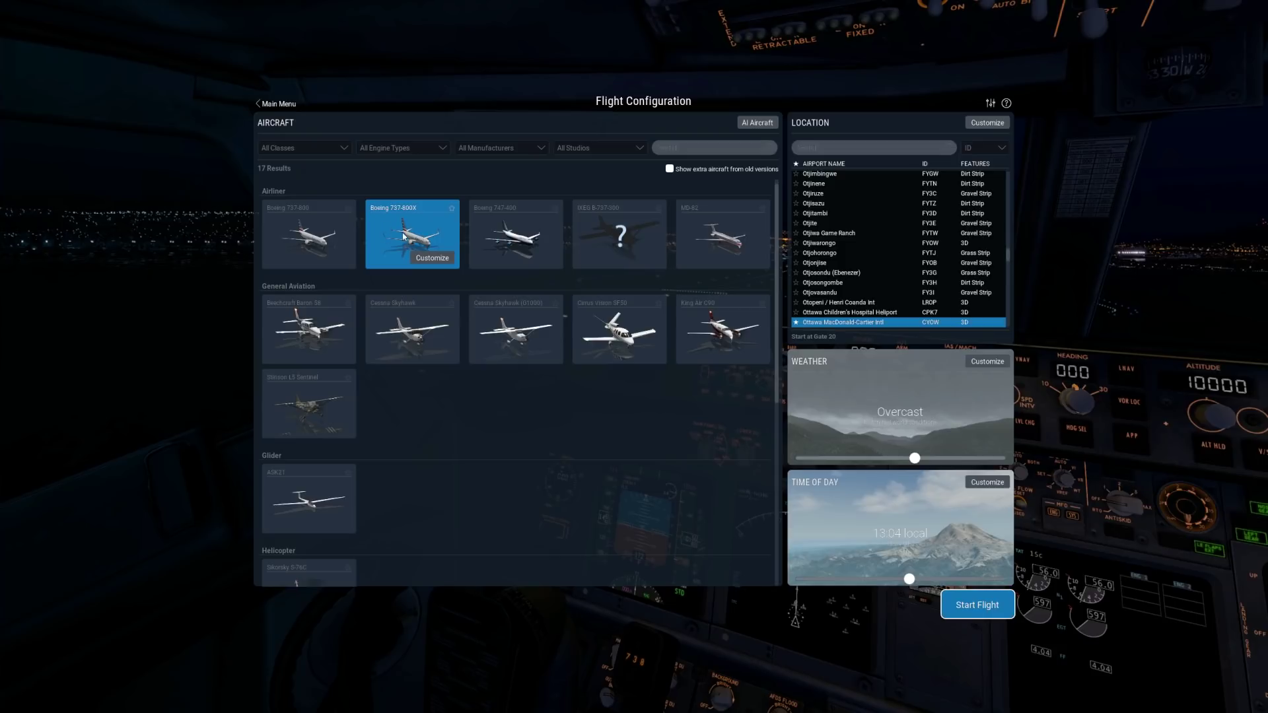
Keep the Default livery for the 737-800X and start the flight at Ottawa (CYOW)
{"action": "left_click", "coordinate": [432, 256]}
{"action": "left_click", "coordinate": [724, 149]}
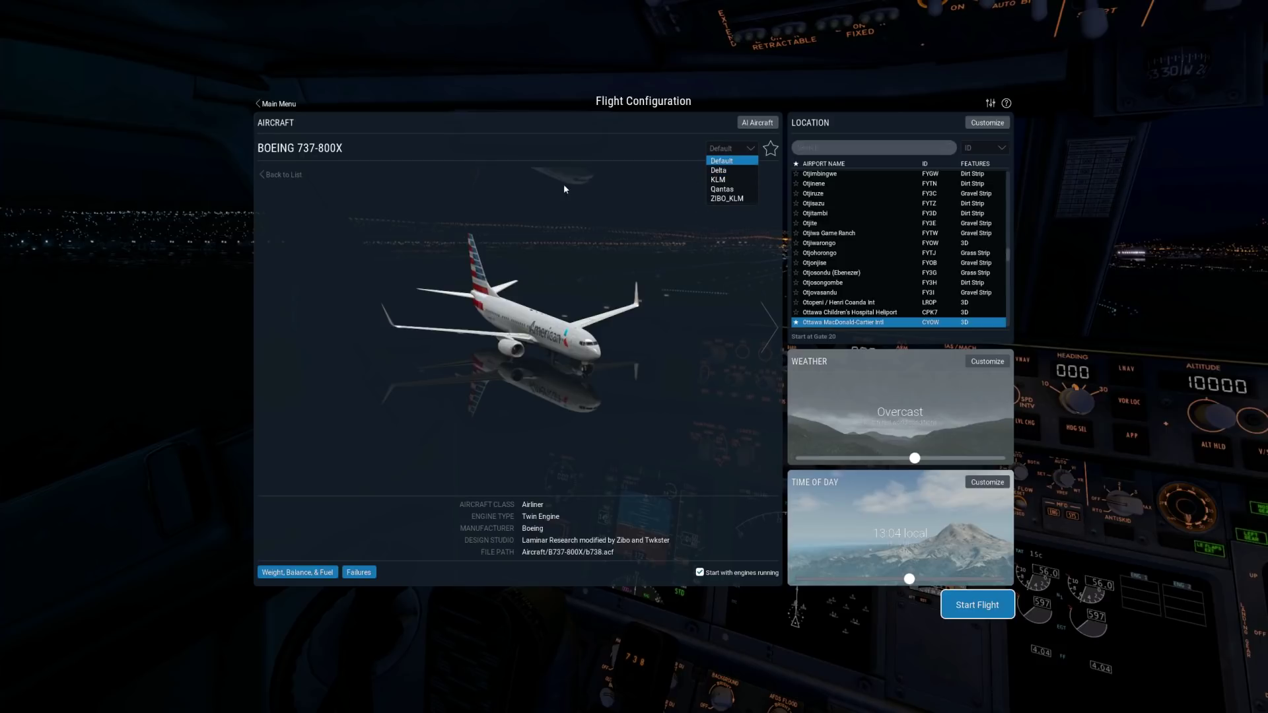
{"action": "left_click", "coordinate": [532, 156]}
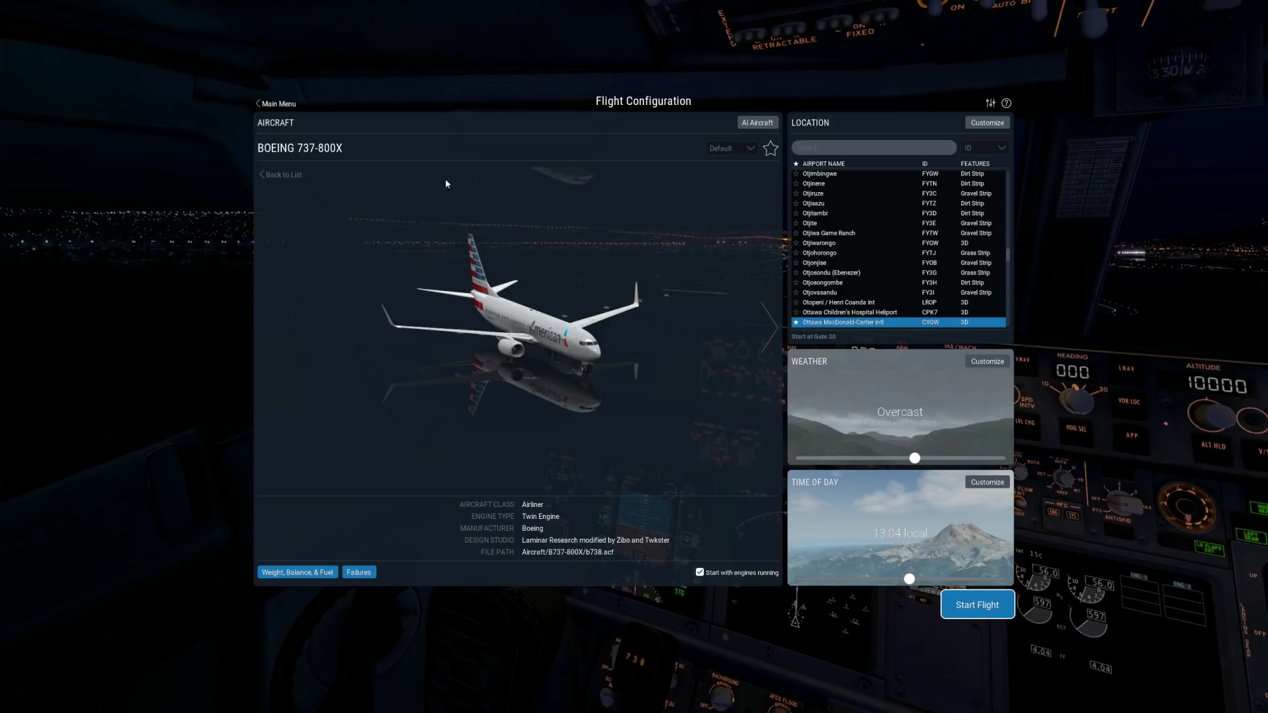
{"action": "left_click", "coordinate": [302, 176]}
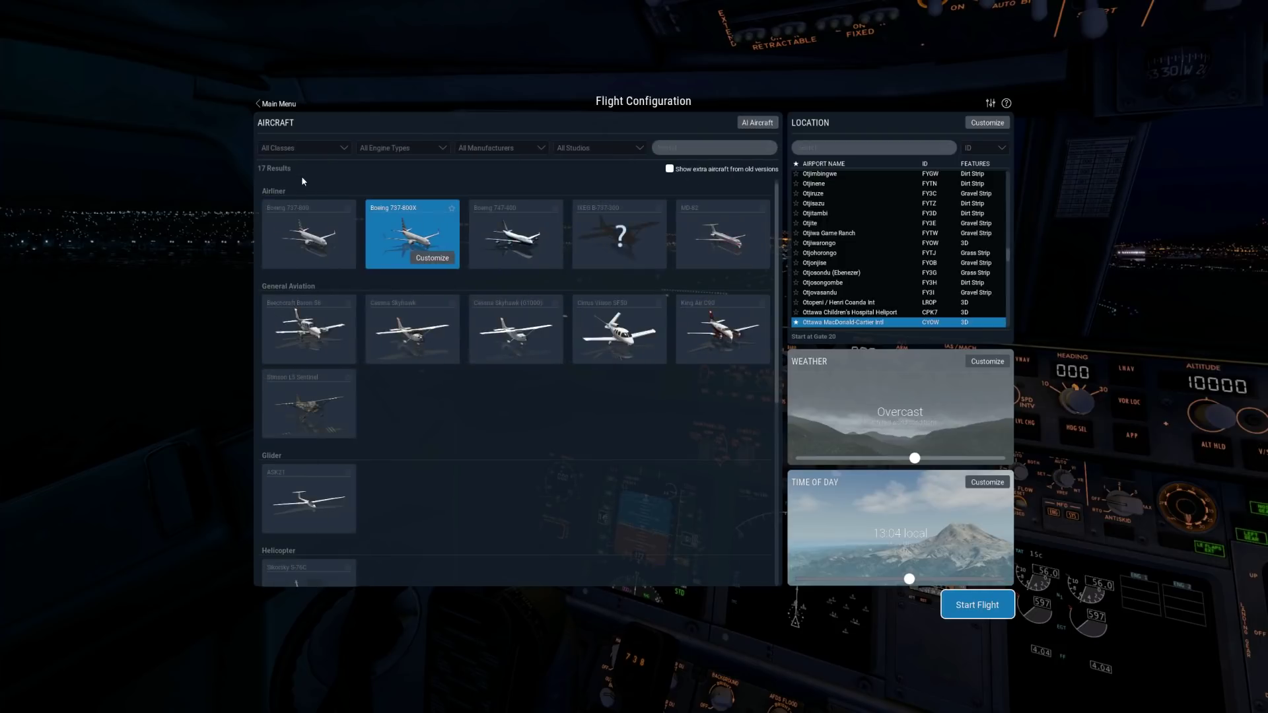
{"action": "left_click", "coordinate": [977, 604]}
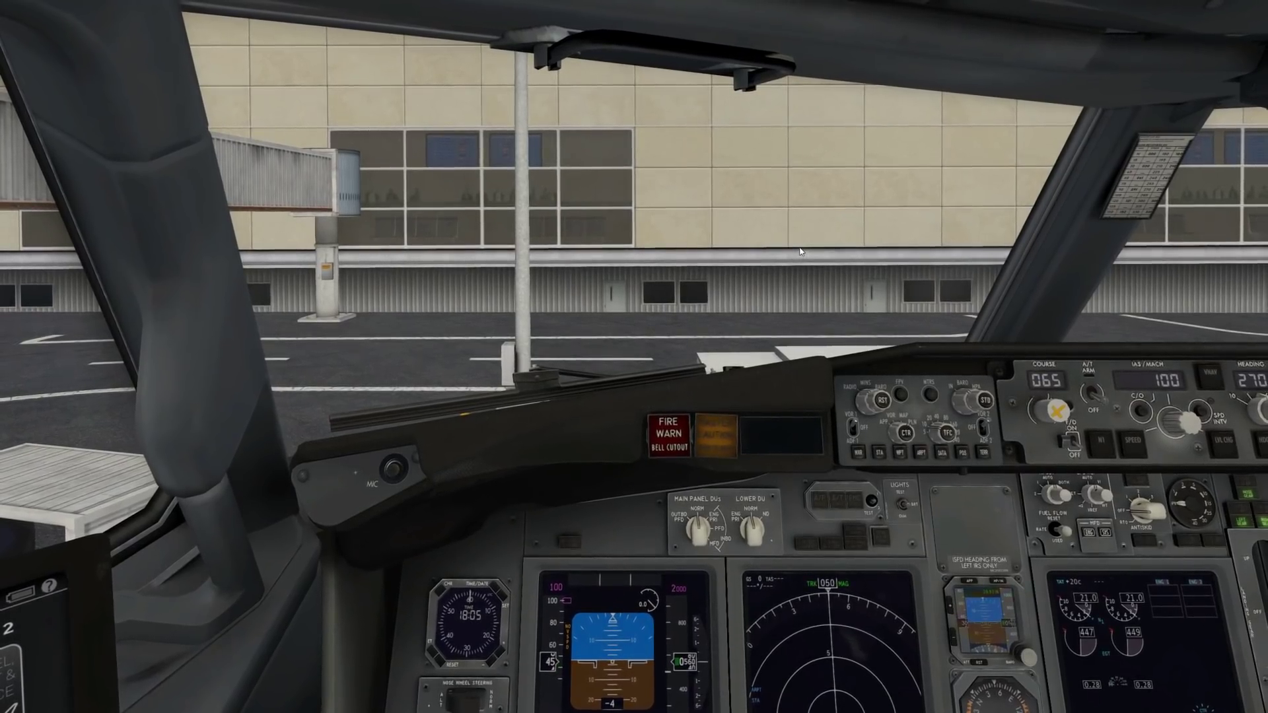
Press TERR on the EFIS panel to show terrain, then look toward the side tablet
{"action": "key", "text": "KP_2"}
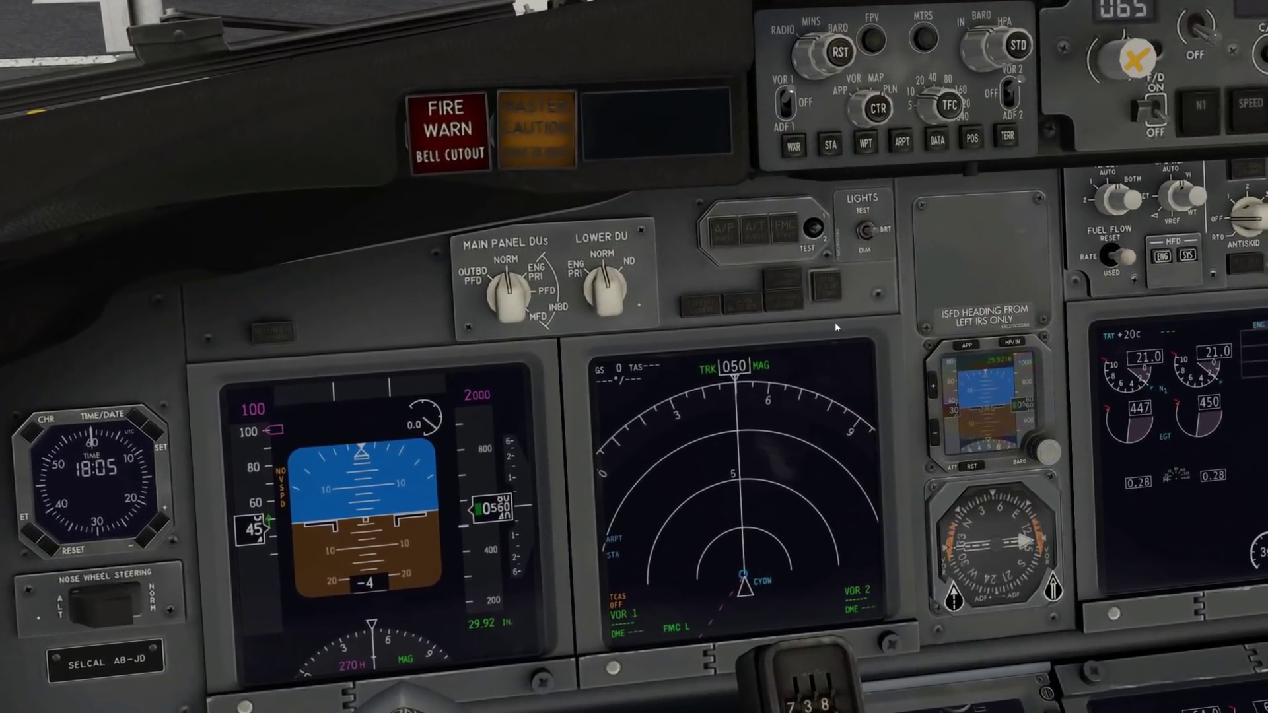
{"action": "left_click", "coordinate": [1007, 137]}
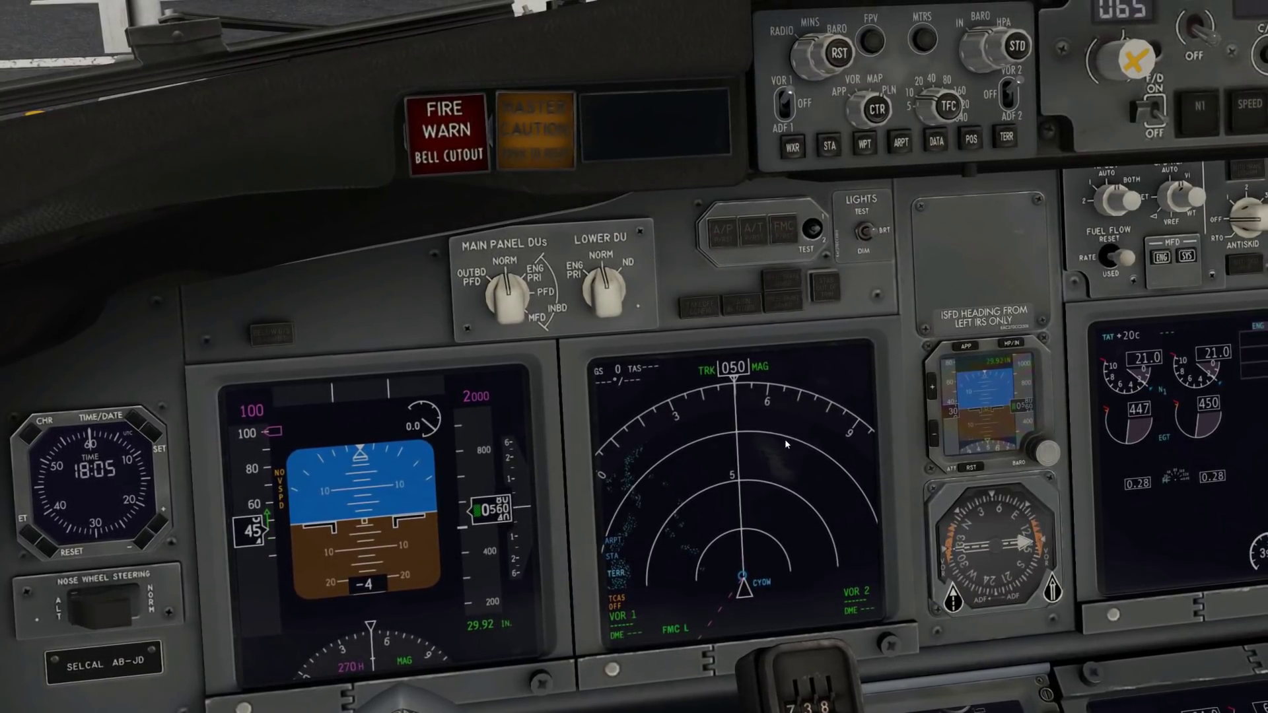
{"action": "scroll", "coordinate": [820, 416], "scroll_direction": "down", "scroll_amount": 5}
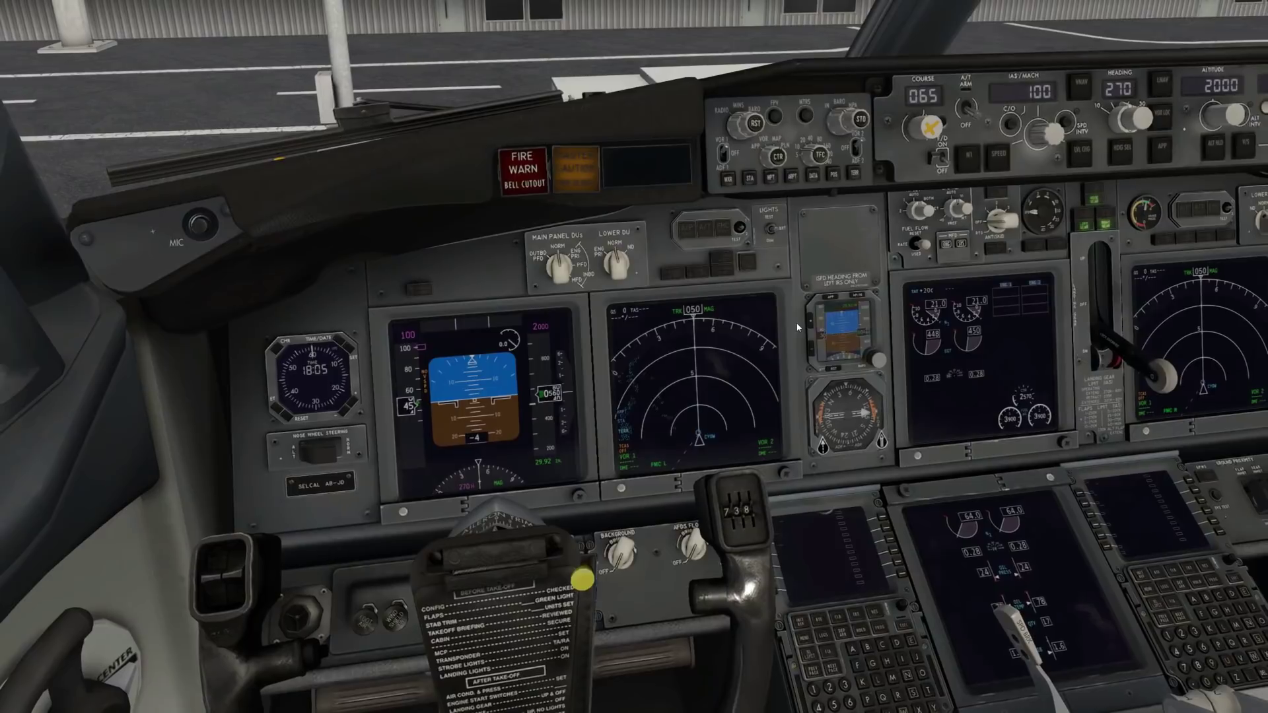
{"action": "key", "text": "KP_4"}
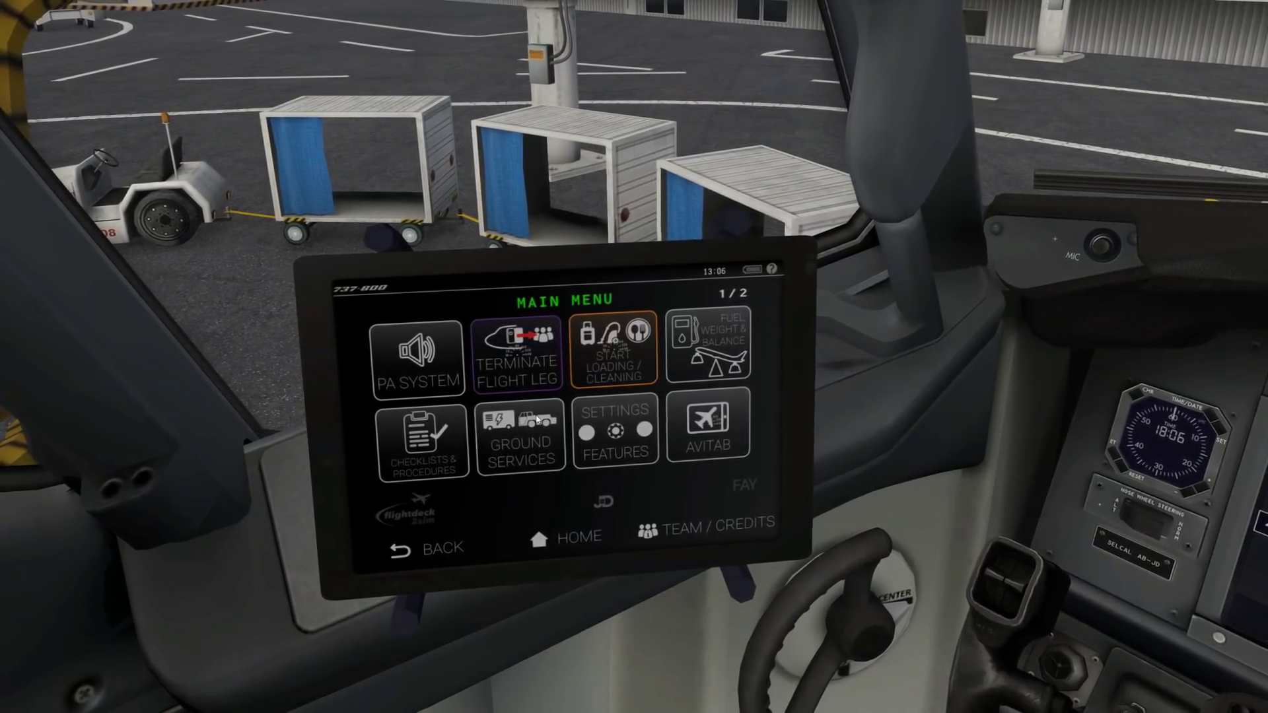
{"action": "left_click", "coordinate": [532, 441]}
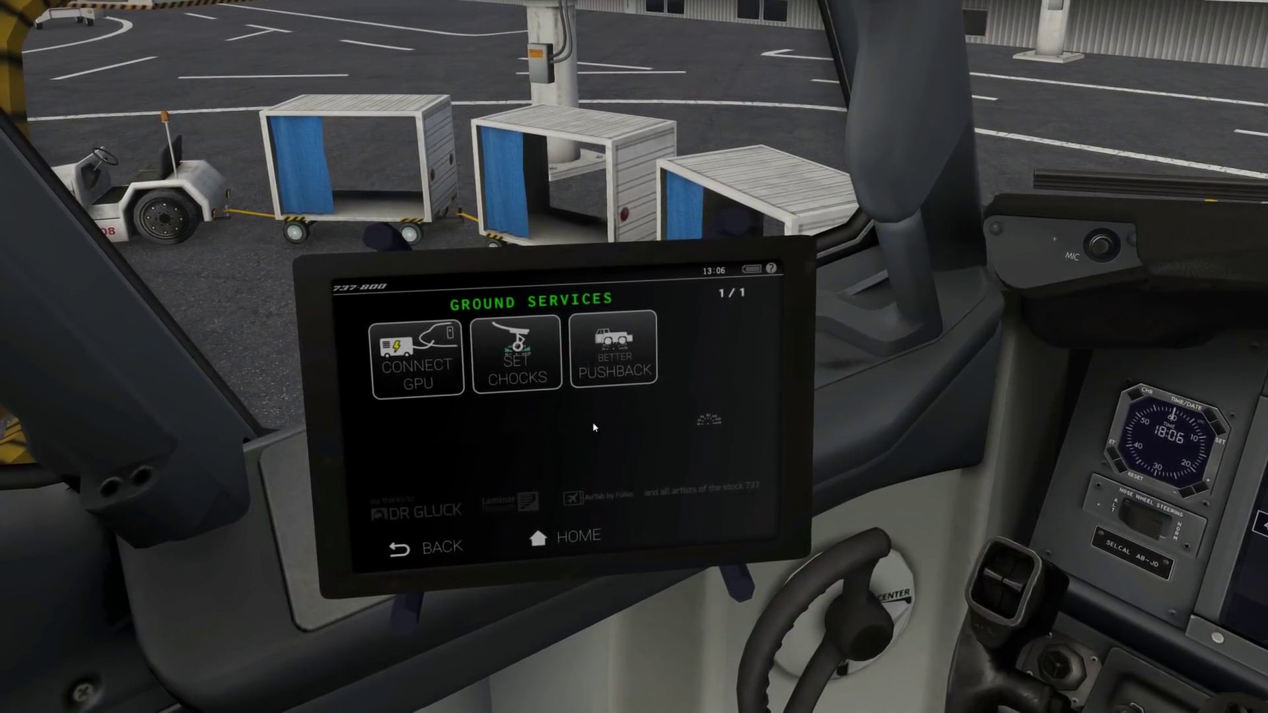
{"action": "left_click", "coordinate": [577, 540]}
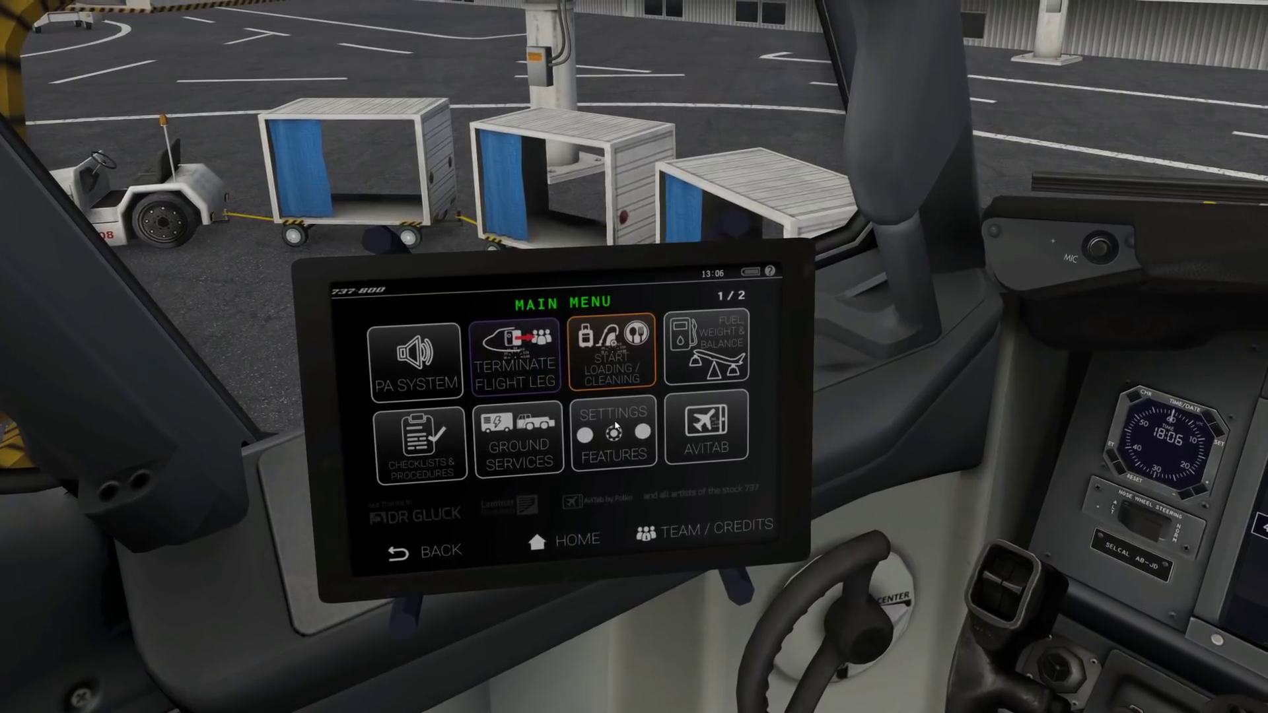